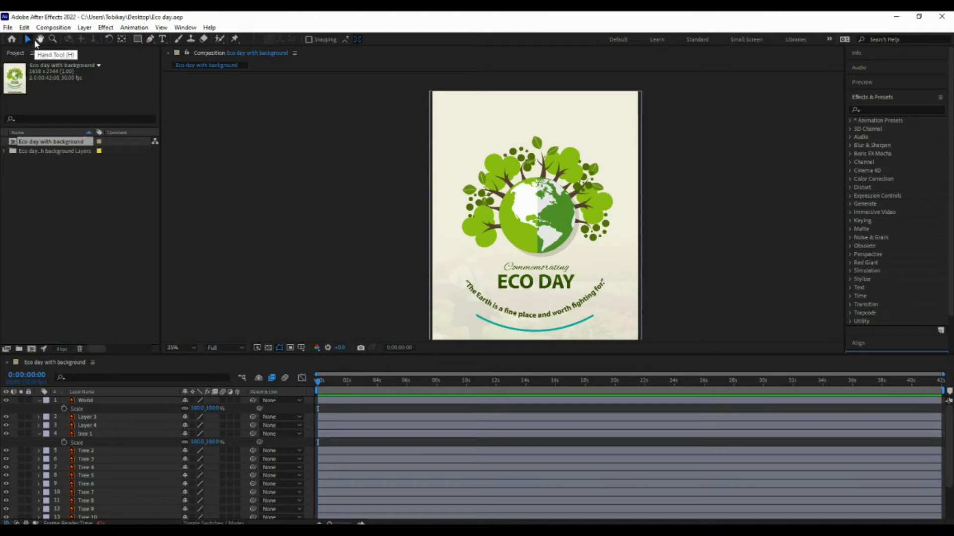
{"action": "left_click", "coordinate": [7, 28]}
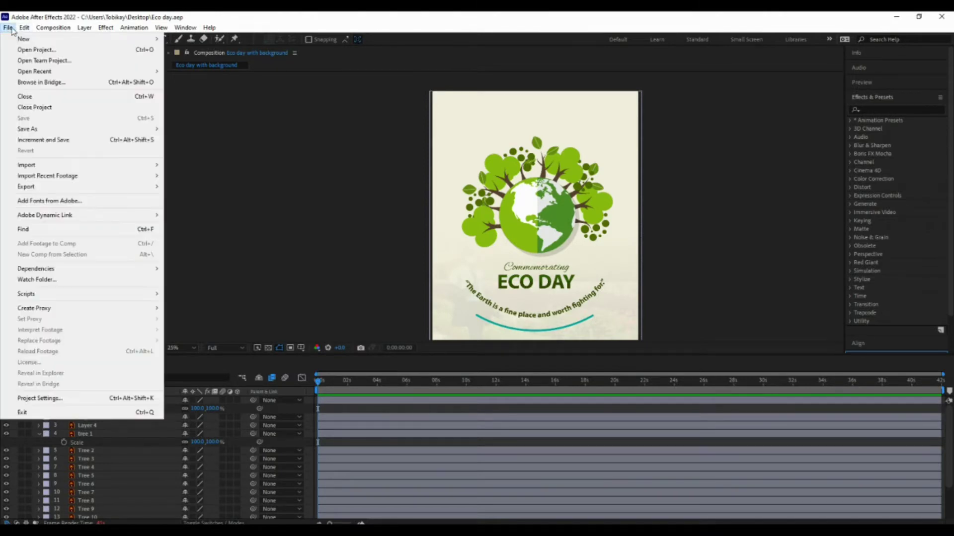
{"action": "mouse_move", "coordinate": [129, 167]}
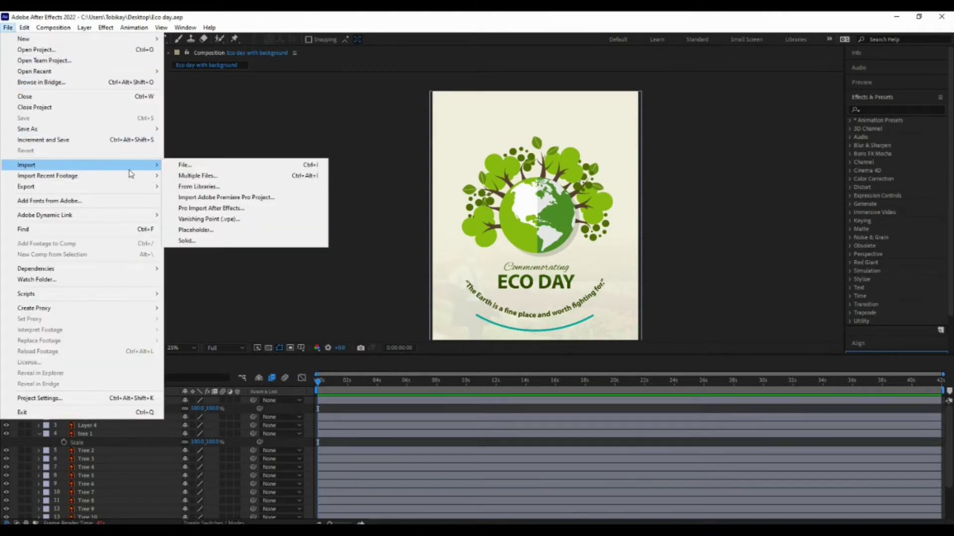
{"action": "left_click", "coordinate": [208, 169]}
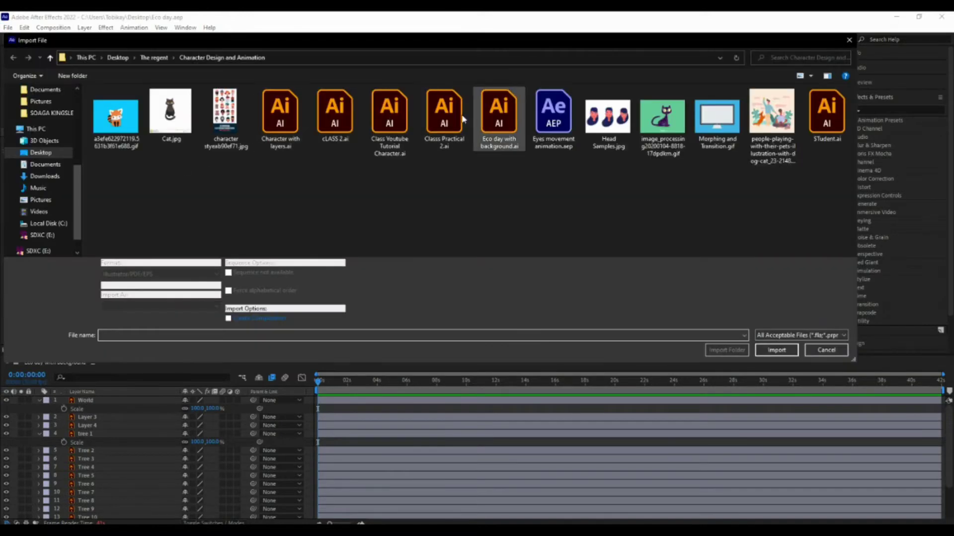
{"action": "left_click", "coordinate": [506, 124]}
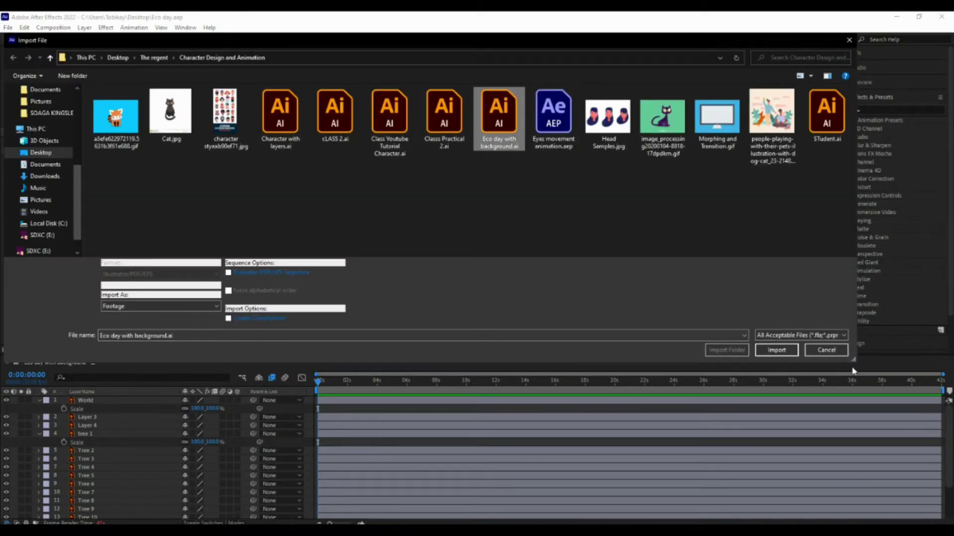
{"action": "left_click", "coordinate": [786, 350]}
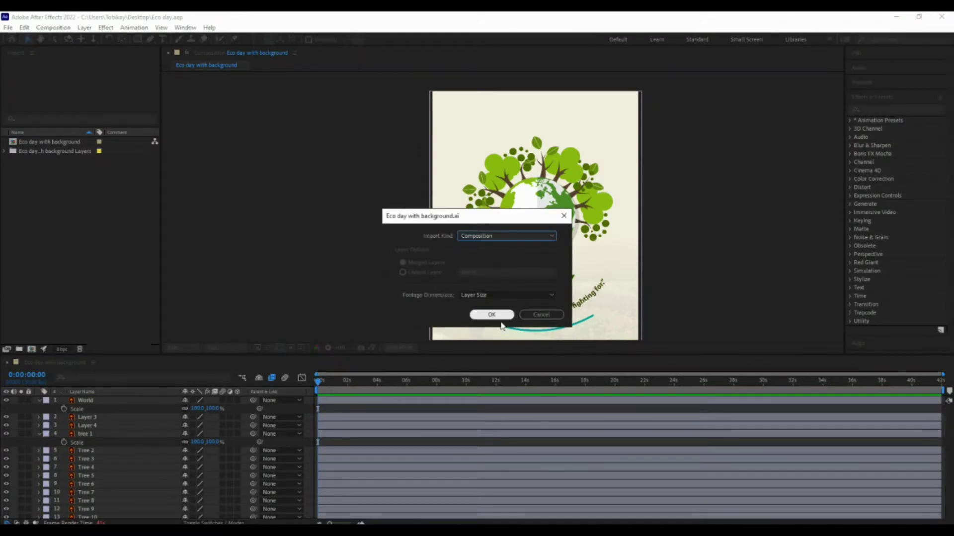
{"action": "left_click", "coordinate": [541, 315]}
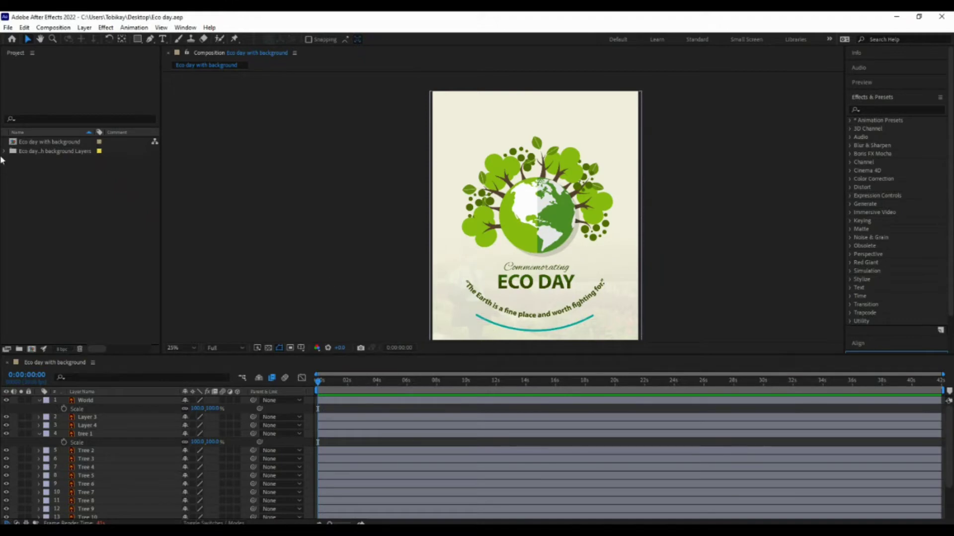
Select the Eco day with background composition and enlarge the timeline area to show more of its layers
{"action": "left_click", "coordinate": [44, 143]}
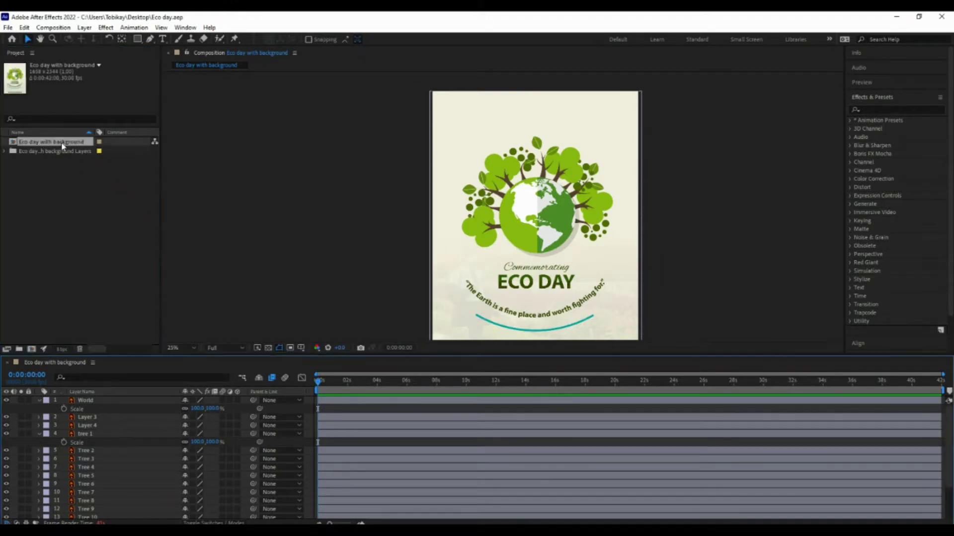
{"action": "left_click", "coordinate": [514, 458]}
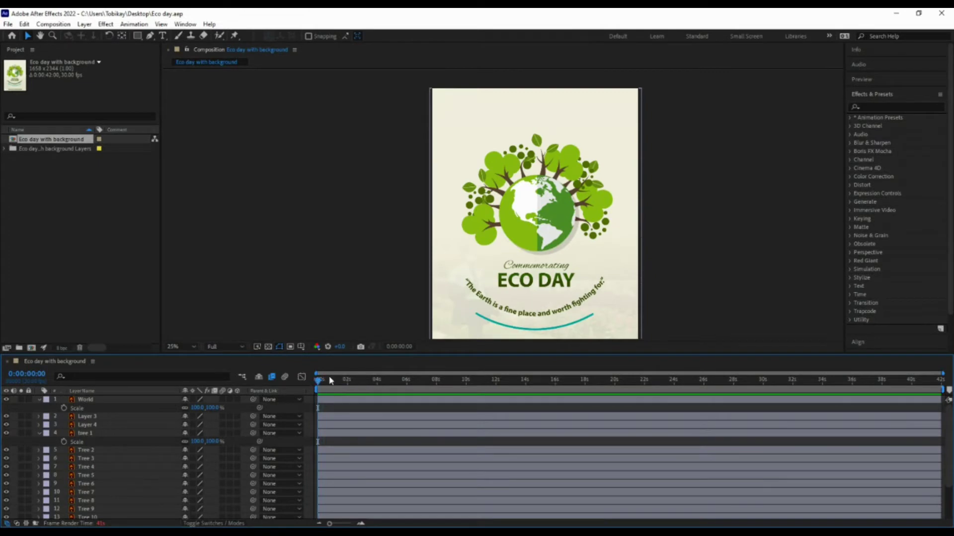
{"action": "left_click_drag", "start_coordinate": [356, 353], "coordinate": [356, 323]}
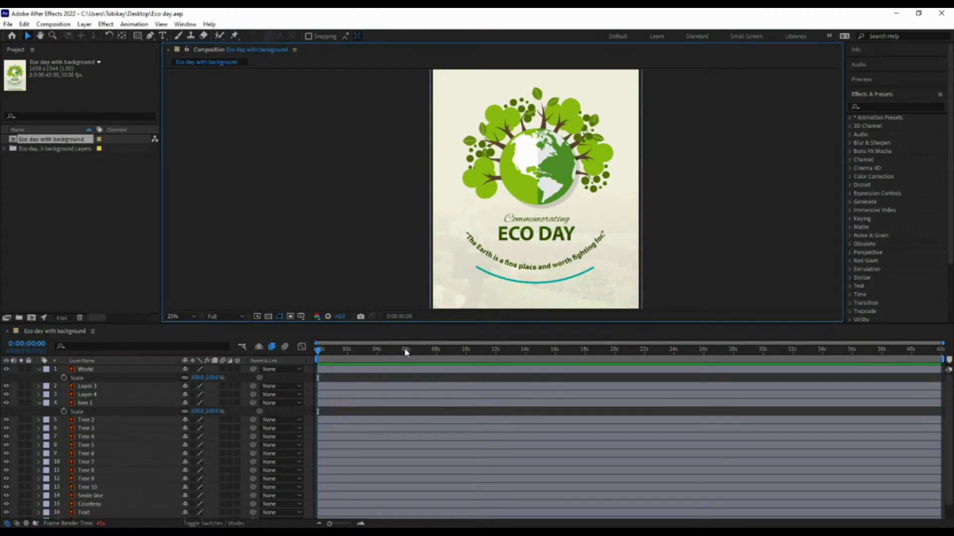
Select the globe artwork and collapse the expanded Scale properties of the World and tree 1 layers
{"action": "left_click", "coordinate": [487, 184]}
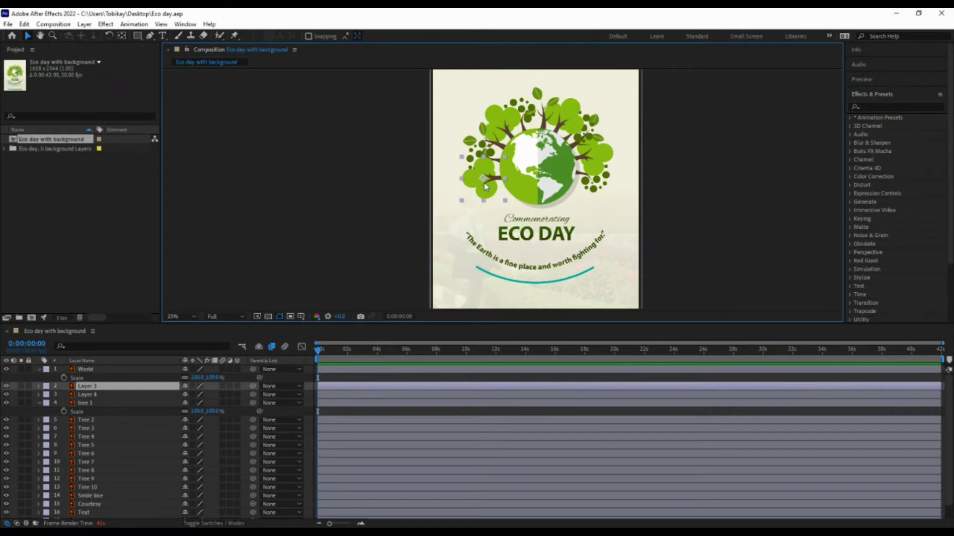
{"action": "left_click", "coordinate": [539, 188]}
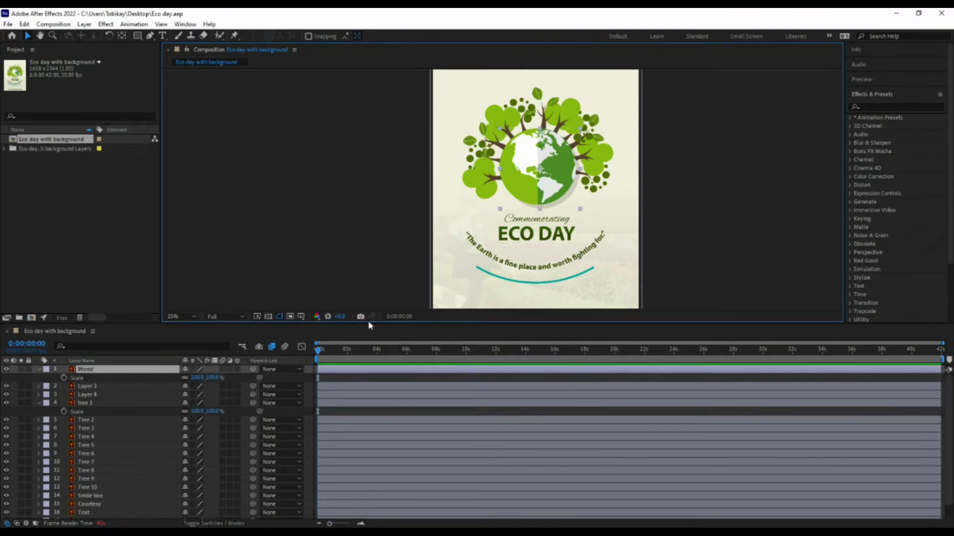
{"action": "left_click", "coordinate": [39, 369]}
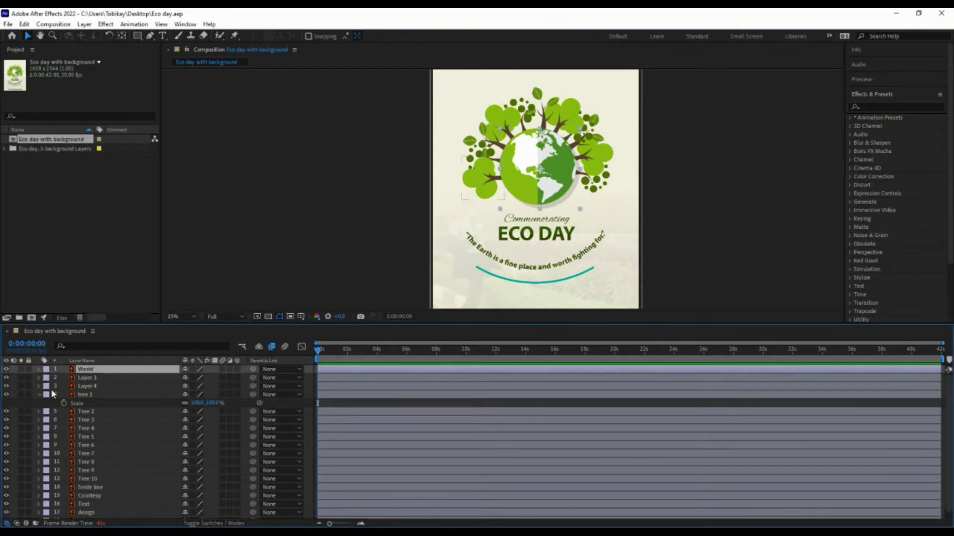
{"action": "left_click", "coordinate": [38, 394]}
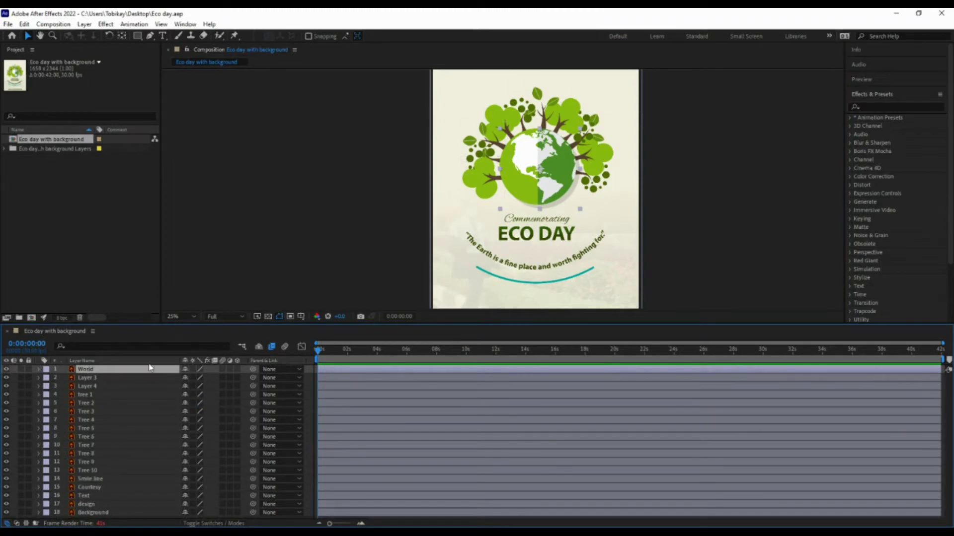
Examine which part of the artwork each layer holds, going from Layer 3 through the tree layers to Courtesy
{"action": "left_click", "coordinate": [89, 377]}
{"action": "left_click", "coordinate": [86, 394]}
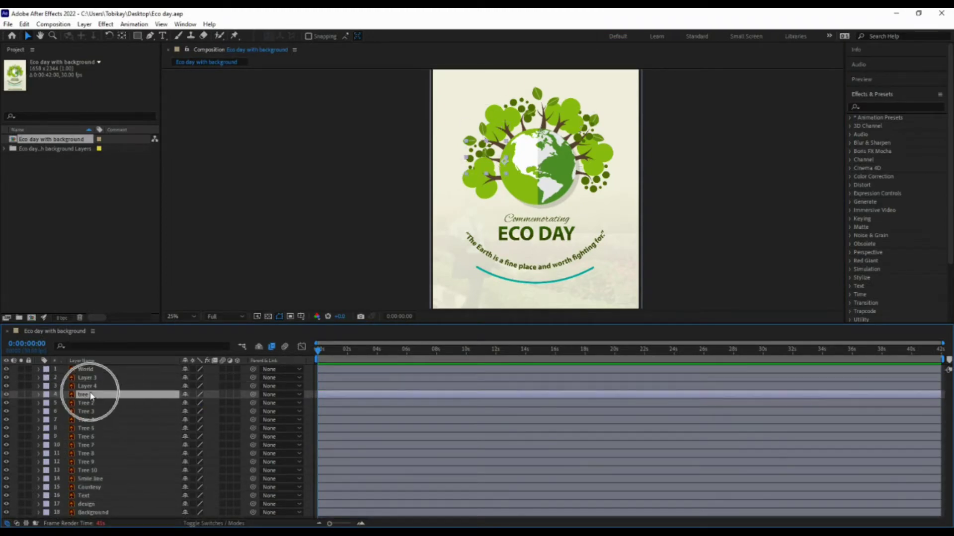
{"action": "left_click", "coordinate": [87, 403]}
{"action": "left_click", "coordinate": [89, 420]}
{"action": "left_click", "coordinate": [87, 446]}
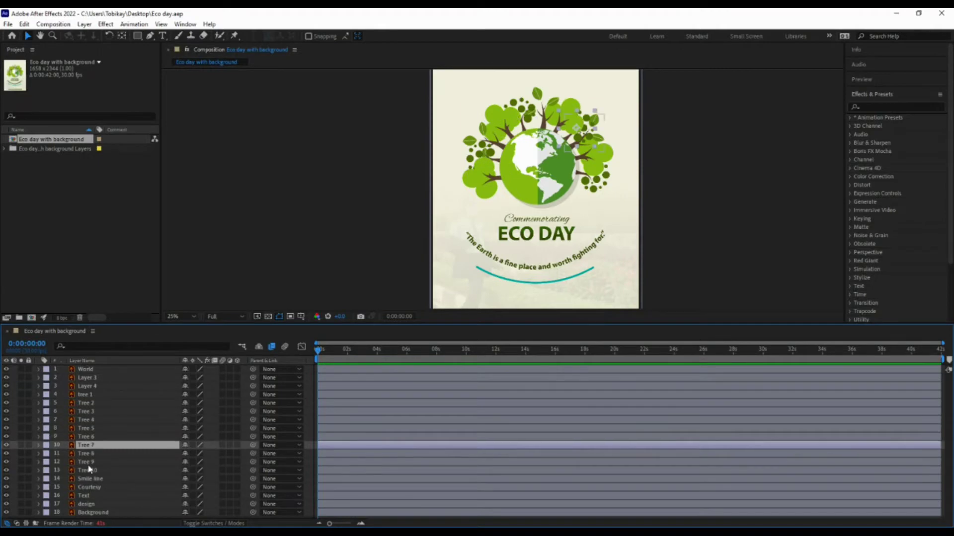
{"action": "left_click", "coordinate": [89, 463]}
{"action": "left_click", "coordinate": [88, 487]}
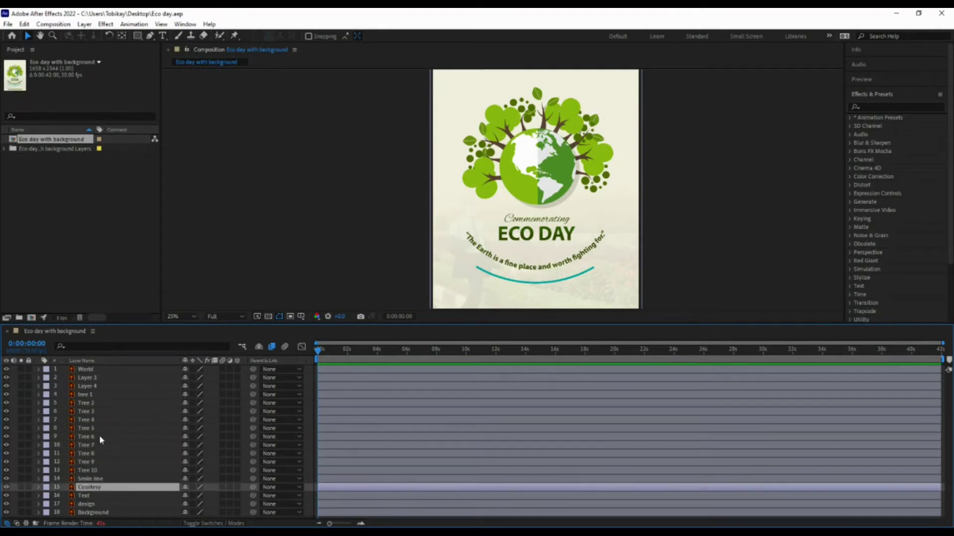
Solo Layer 3 to view its tree on its own, and show all layers again
{"action": "left_click", "coordinate": [88, 379]}
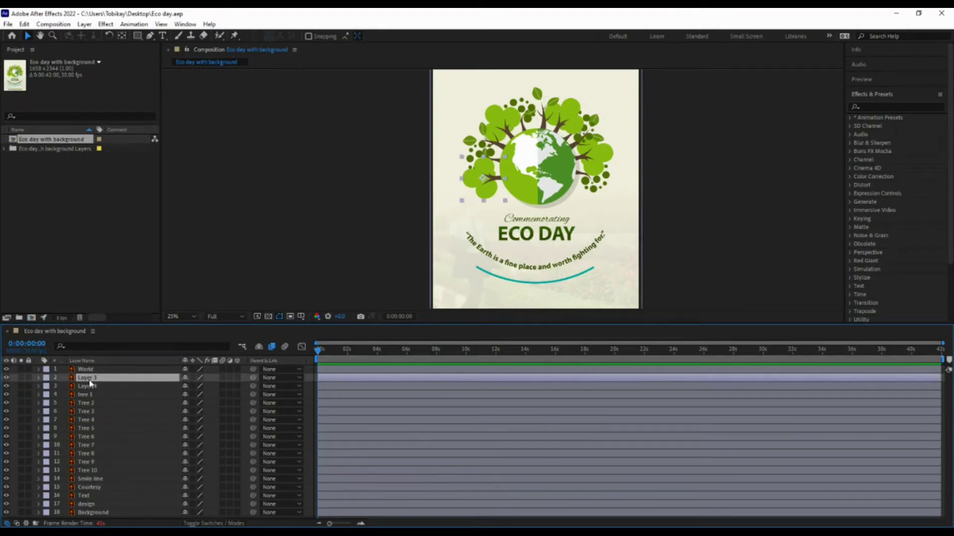
{"action": "left_click", "coordinate": [21, 377]}
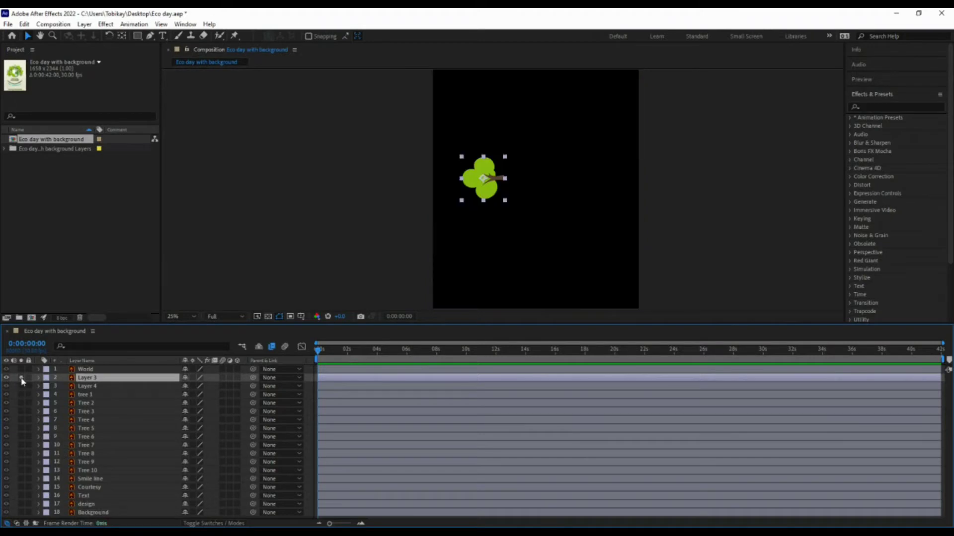
{"action": "left_click", "coordinate": [21, 377]}
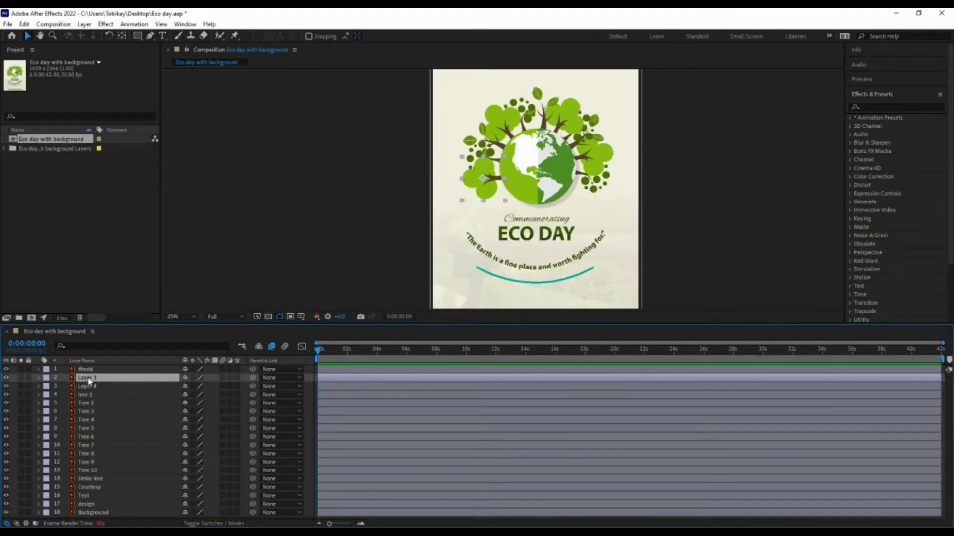
Solo the World layer and reveal its transform properties
{"action": "left_click", "coordinate": [21, 370]}
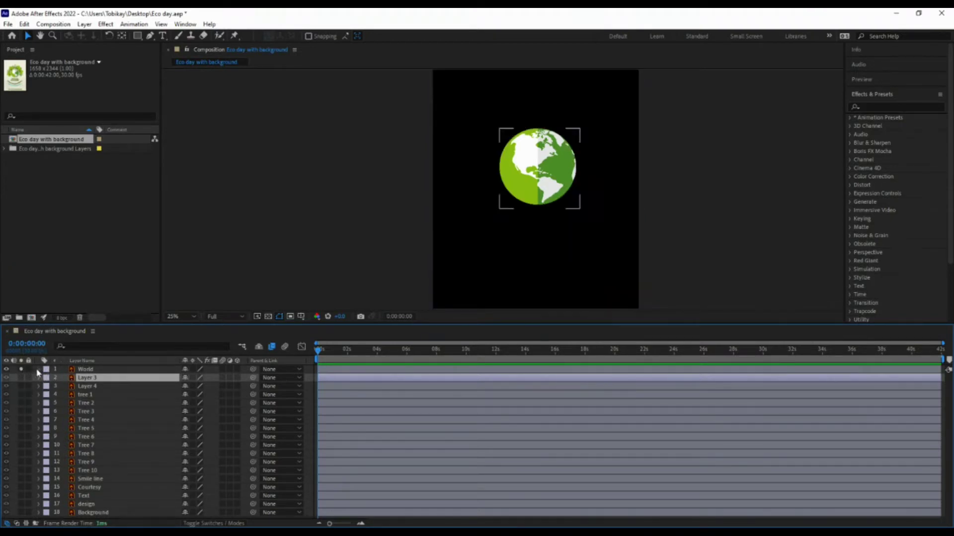
{"action": "left_click", "coordinate": [39, 370]}
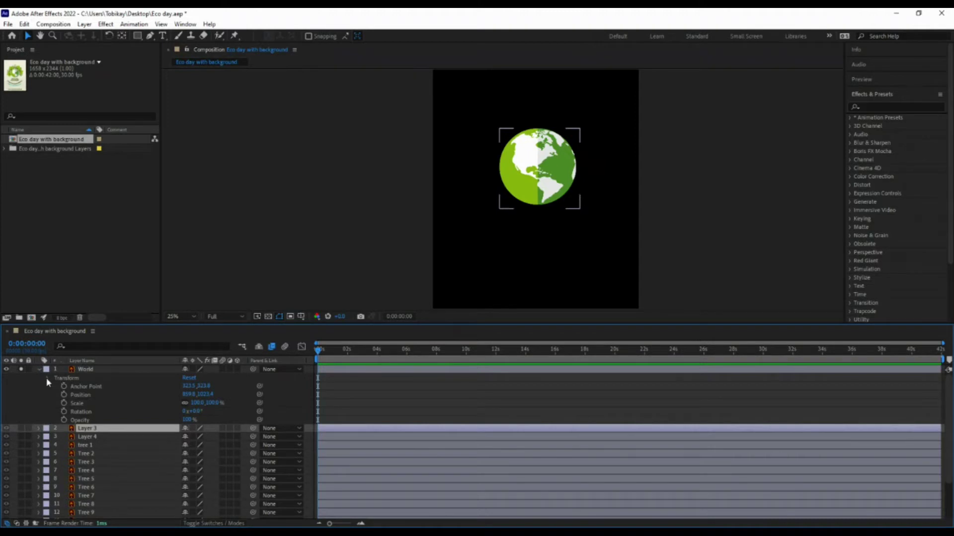
{"action": "left_click", "coordinate": [65, 403]}
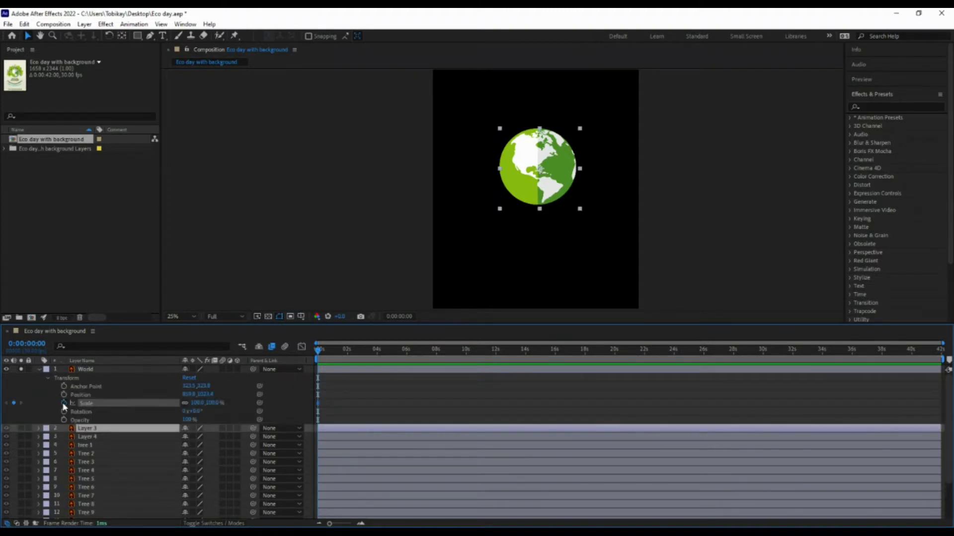
{"action": "left_click_drag", "start_coordinate": [199, 403], "coordinate": [115, 397]}
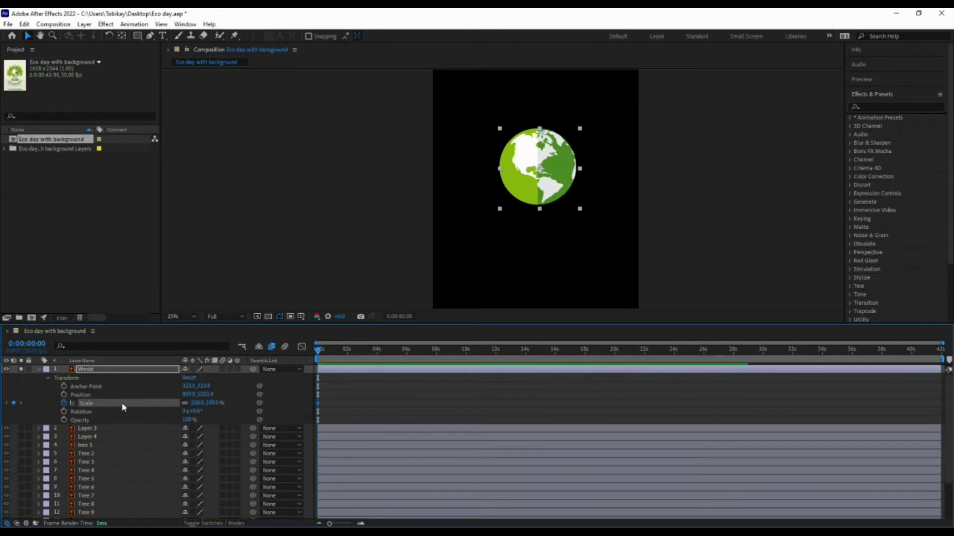
{"action": "left_click", "coordinate": [65, 403]}
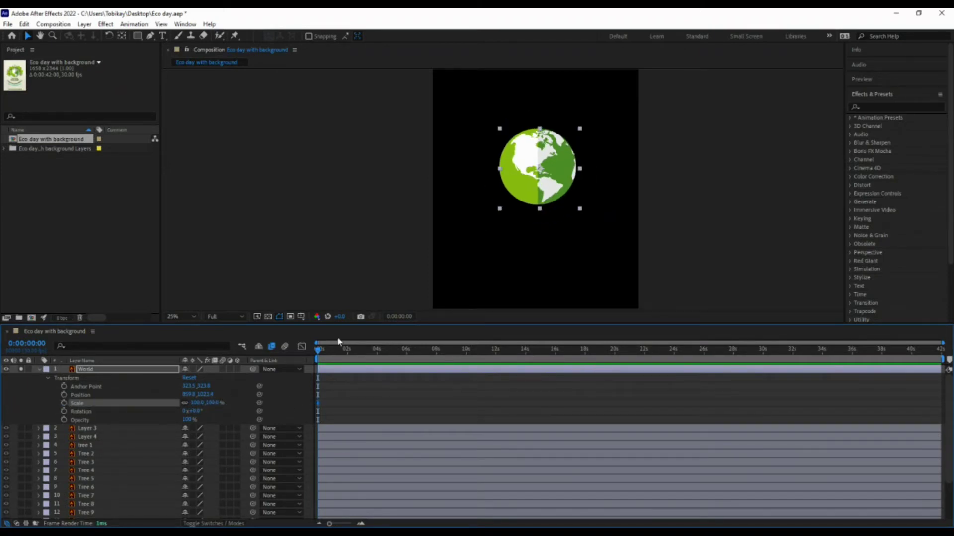
Start Scale keyframing on the World layer at 0:00:00:00 with a value of 0%
{"action": "key", "text": "equal"}
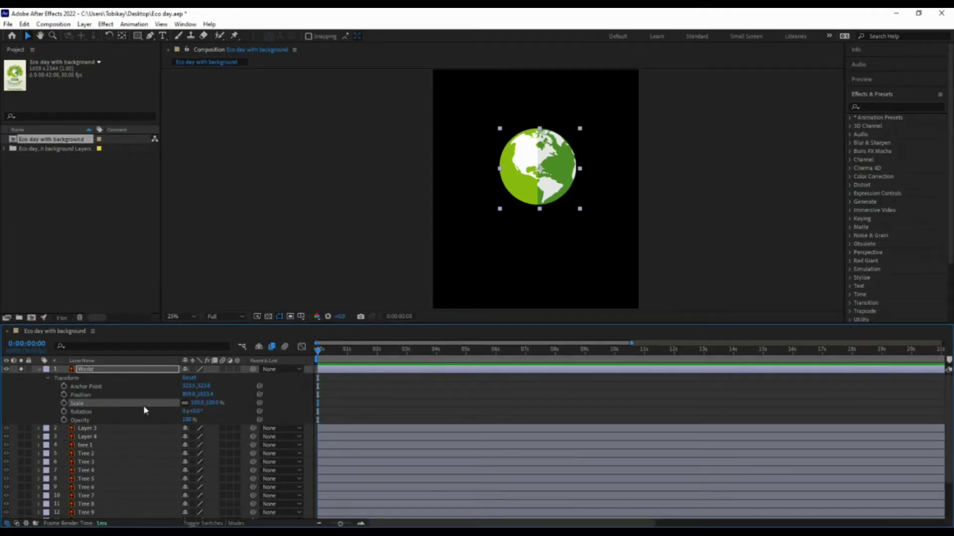
{"action": "left_click", "coordinate": [64, 403]}
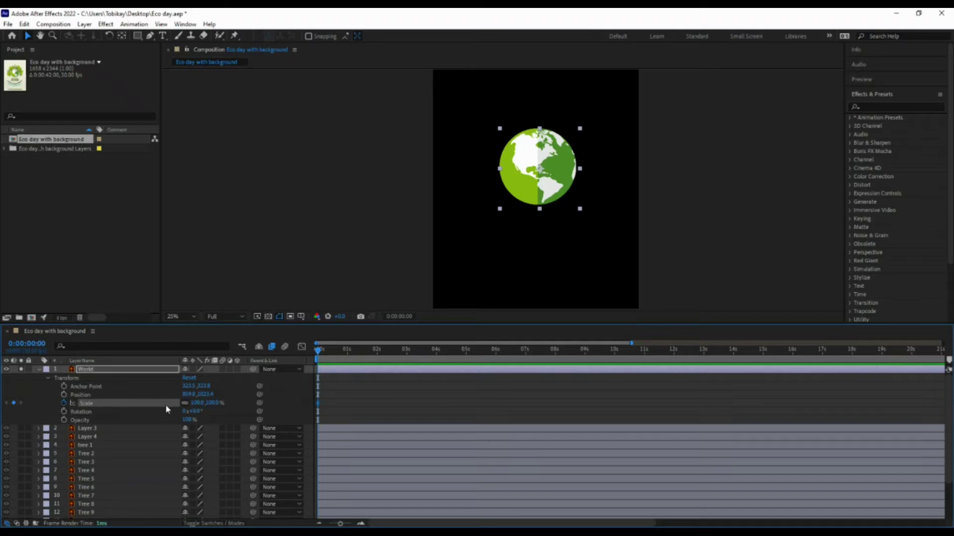
{"action": "left_click", "coordinate": [198, 403]}
{"action": "type", "text": "0"}
{"action": "key", "text": "Return"}
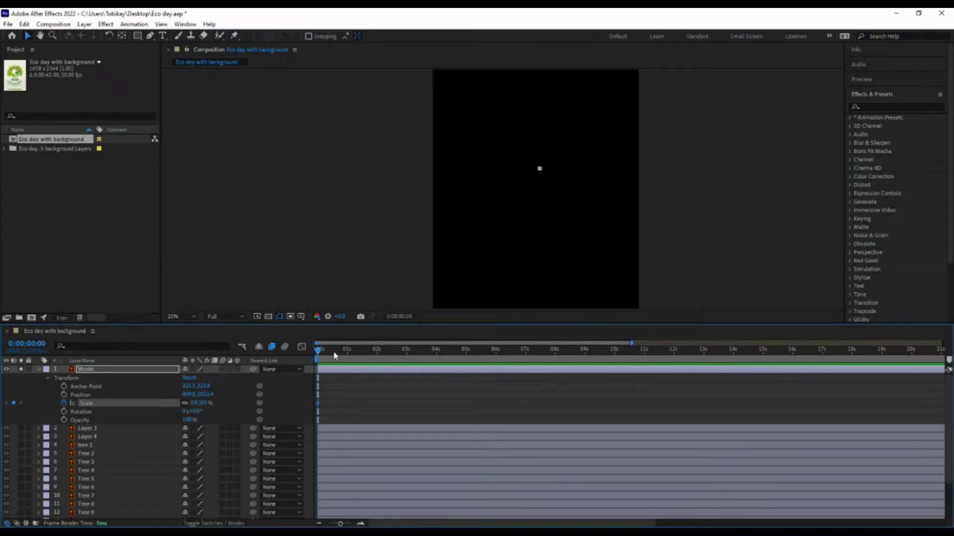
Add a 100% Scale keyframe to the World layer at 0:00:00:16 and scrub between the two keyframes
{"action": "left_click", "coordinate": [334, 352]}
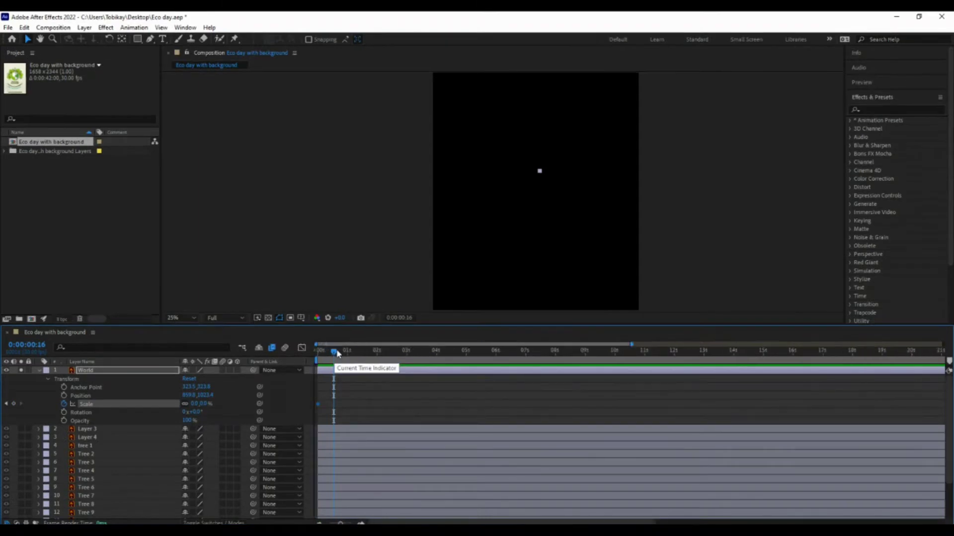
{"action": "left_click", "coordinate": [204, 404]}
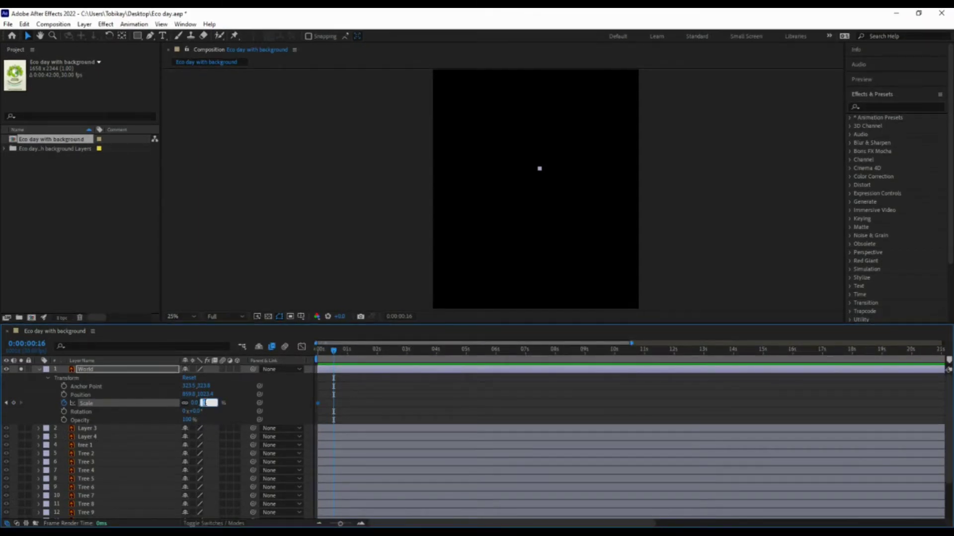
{"action": "type", "text": "100"}
{"action": "key", "text": "Return"}
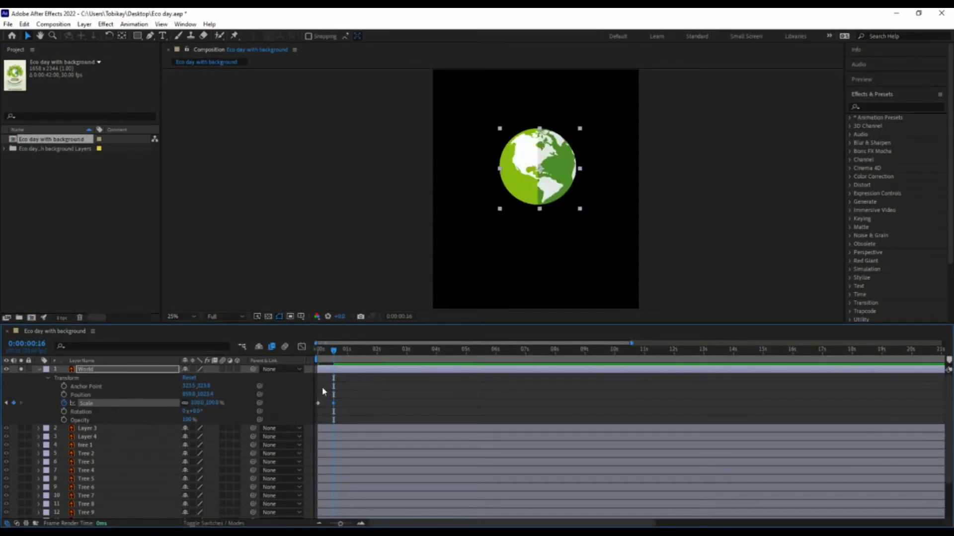
{"action": "left_click_drag", "start_coordinate": [332, 353], "coordinate": [319, 357]}
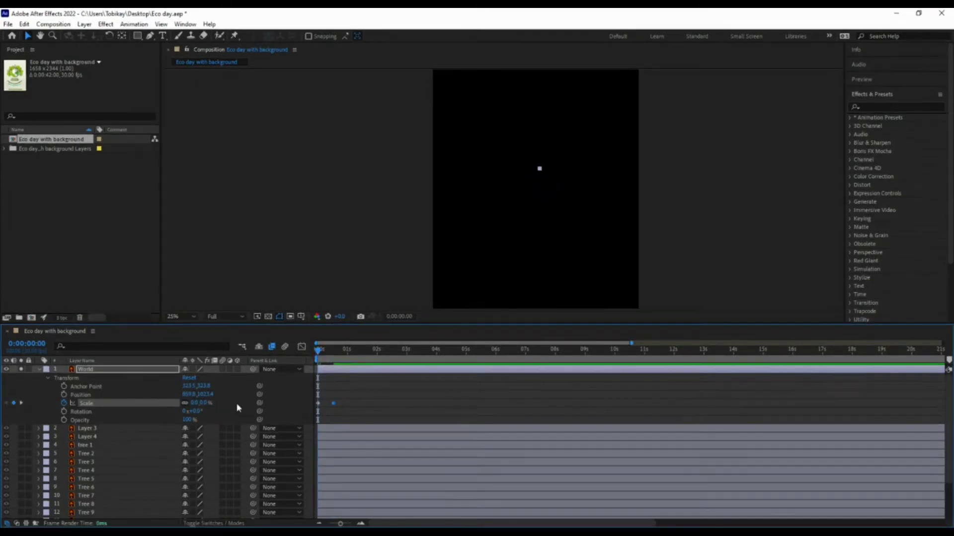
{"action": "left_click_drag", "start_coordinate": [322, 354], "coordinate": [334, 353]}
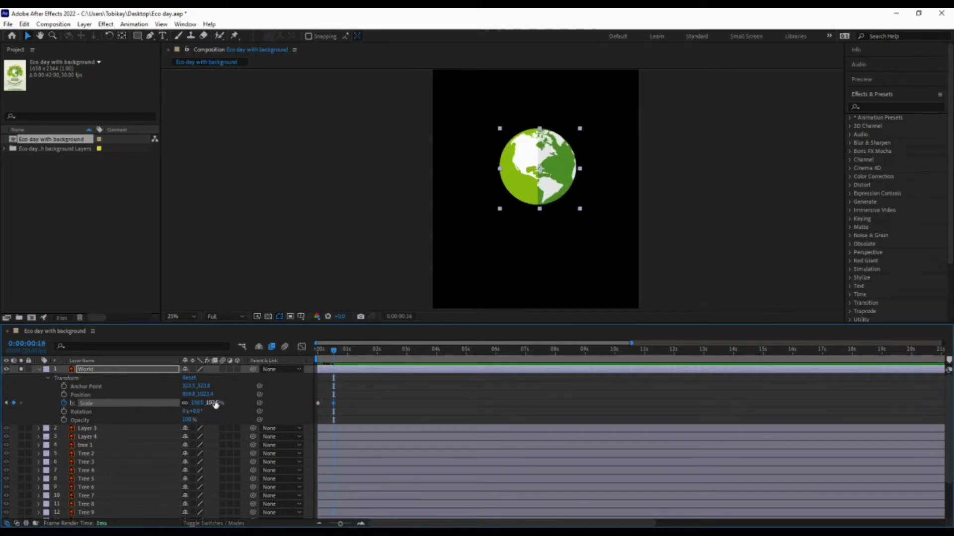
Add a 120% Scale keyframe to the World layer at 0:00:00:12 and play the animation from the start
{"action": "left_click_drag", "start_coordinate": [332, 352], "coordinate": [328, 352]}
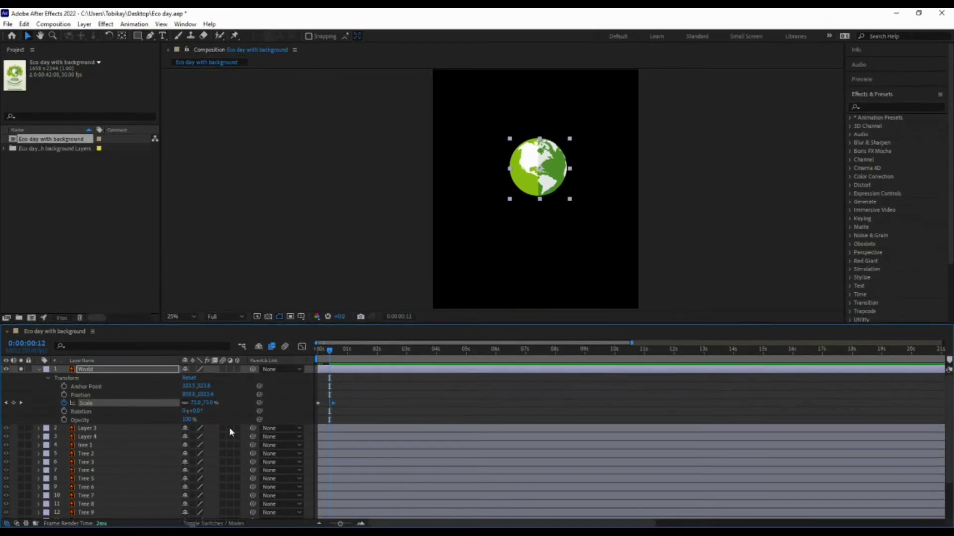
{"action": "left_click", "coordinate": [210, 403]}
{"action": "type", "text": "120"}
{"action": "key", "text": "Return"}
{"action": "left_click_drag", "start_coordinate": [333, 359], "coordinate": [305, 359]}
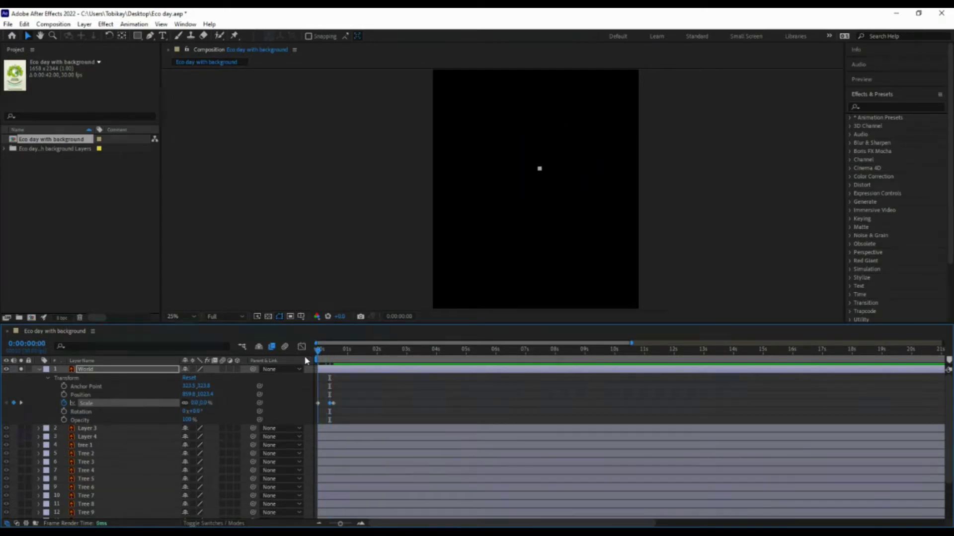
{"action": "key", "text": "space"}
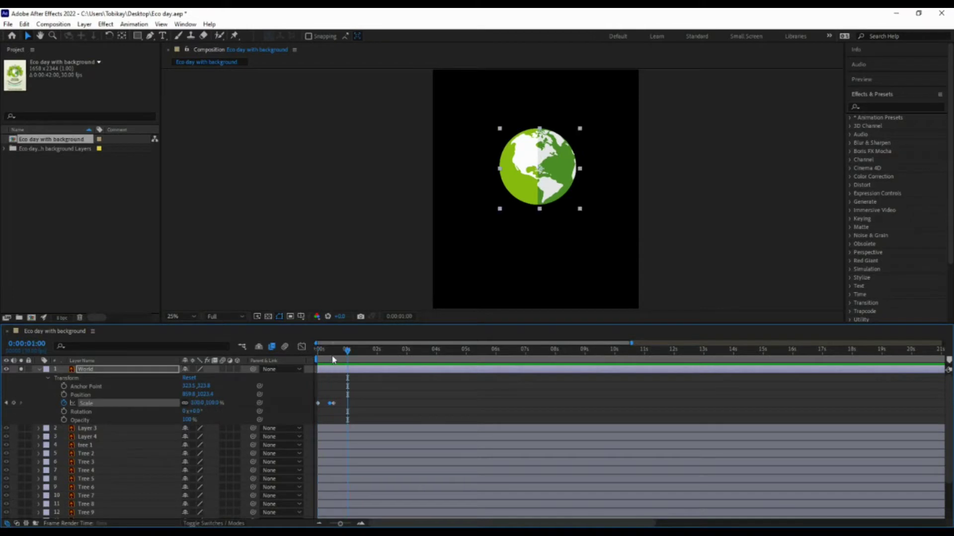
Replay the World layer's Scale animation from the start and scrub to 0:00:00:19
{"action": "key", "text": "space"}
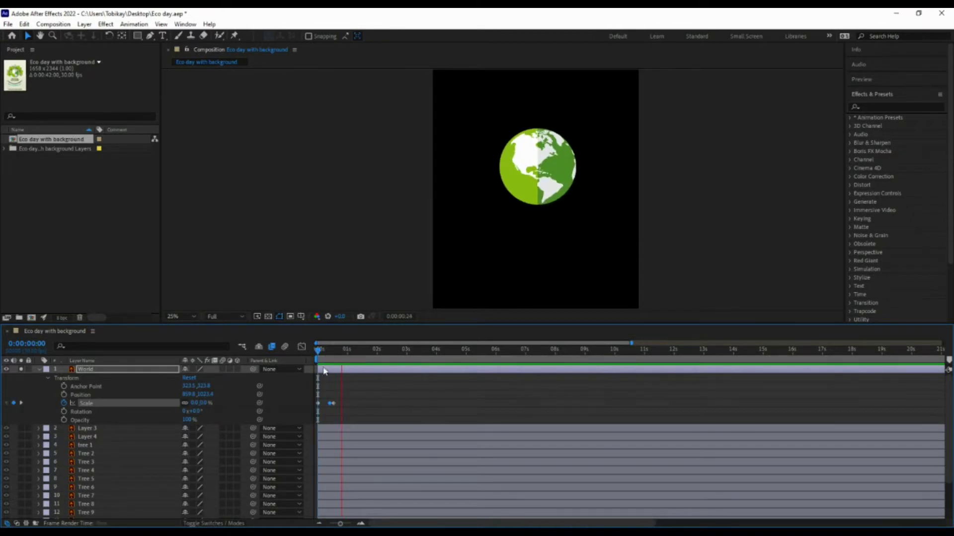
{"action": "left_click_drag", "start_coordinate": [333, 361], "coordinate": [300, 365]}
{"action": "key", "text": "space"}
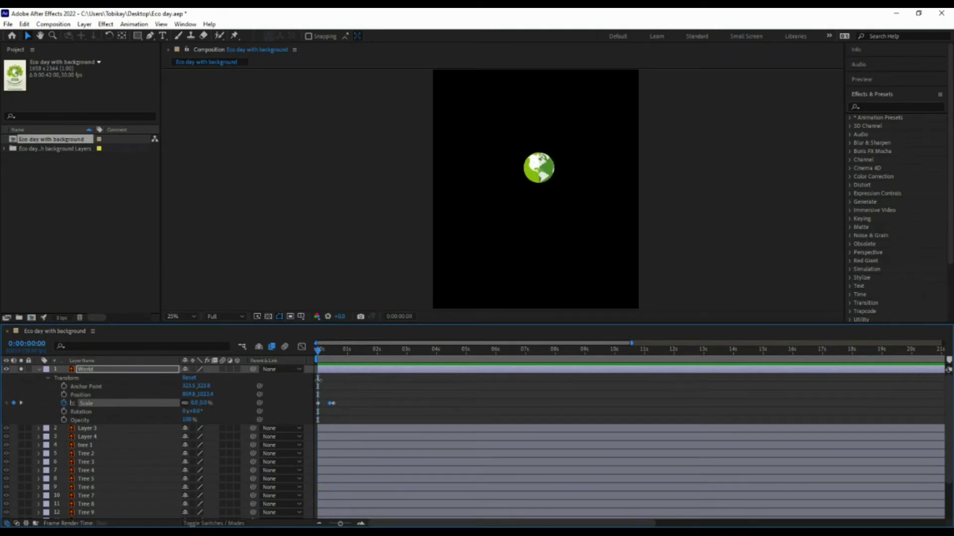
{"action": "key", "text": "space"}
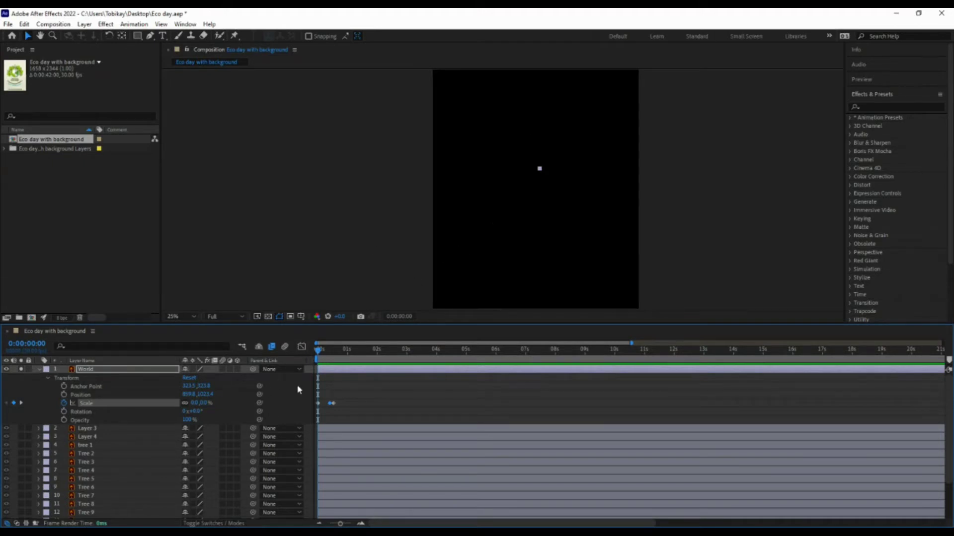
{"action": "left_click_drag", "start_coordinate": [327, 351], "coordinate": [337, 352]}
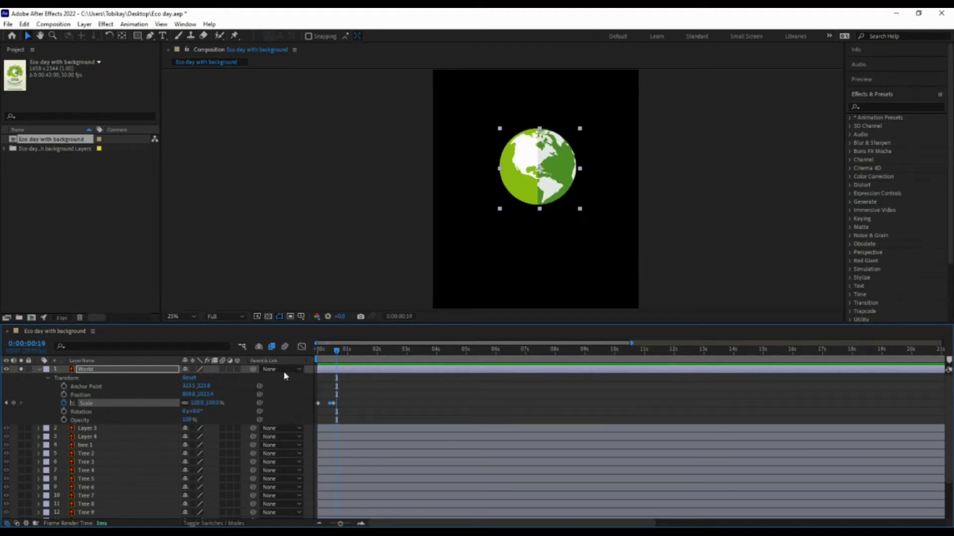
Turn off solo for the World layer and collapse its properties
{"action": "left_click", "coordinate": [21, 369]}
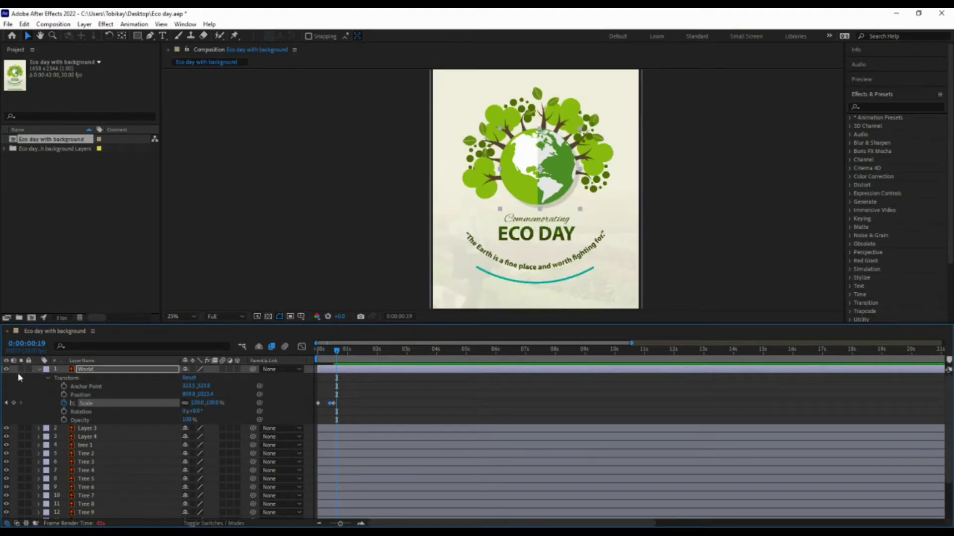
{"action": "left_click", "coordinate": [21, 369]}
{"action": "left_click", "coordinate": [21, 369]}
{"action": "left_click", "coordinate": [39, 371]}
Select the Layer 3 tree beside the globe and reveal its transform properties
{"action": "left_click", "coordinate": [488, 192]}
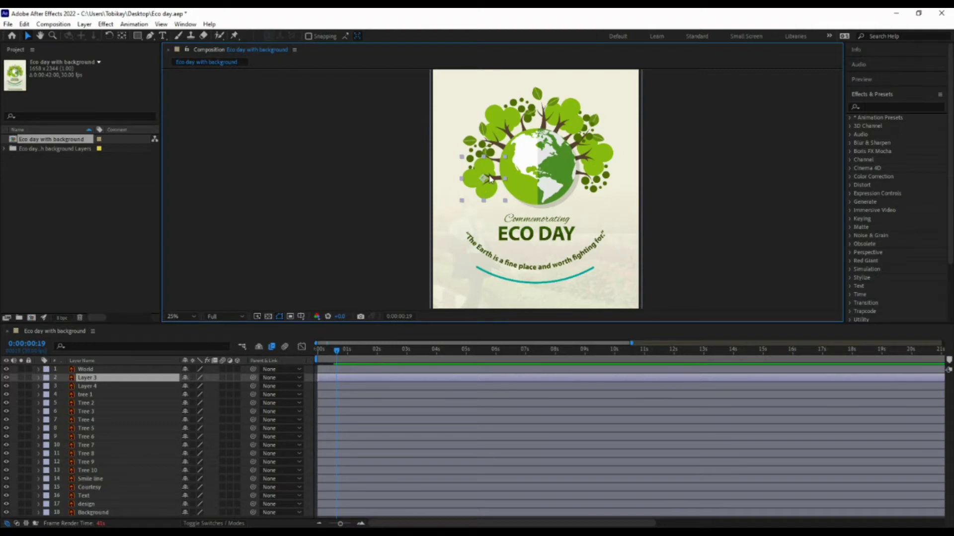
{"action": "key", "text": "period"}
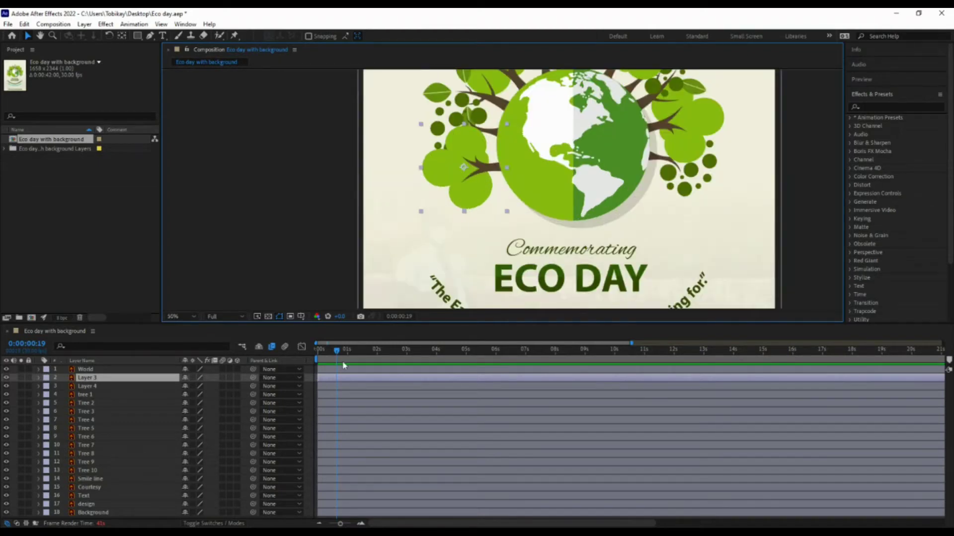
{"action": "left_click", "coordinate": [39, 378]}
{"action": "left_click", "coordinate": [47, 387]}
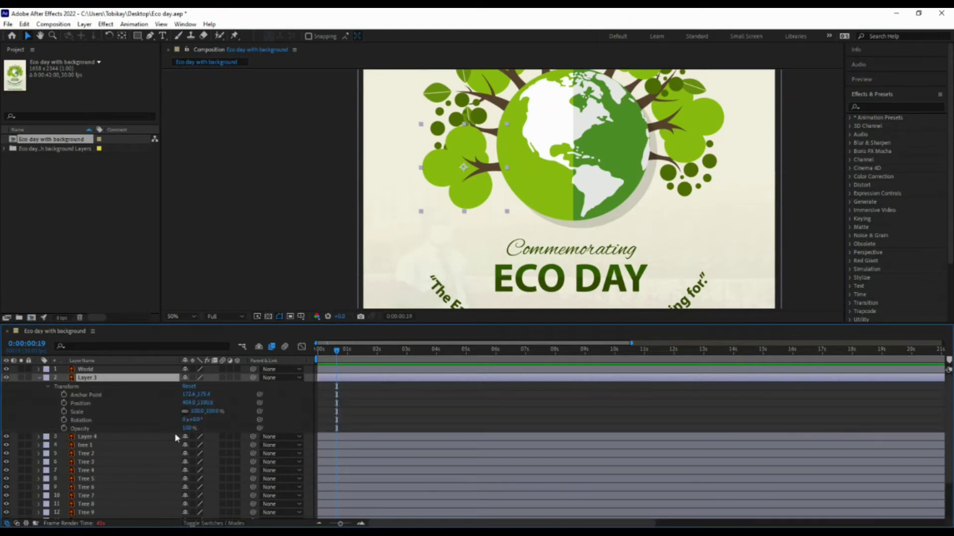
{"action": "mouse_move", "coordinate": [217, 412]}
{"action": "left_mouse_down"}
{"action": "mouse_move", "coordinate": [199, 410]}
{"action": "mouse_move", "coordinate": [213, 398]}
{"action": "mouse_move", "coordinate": [199, 394]}
{"action": "mouse_move", "coordinate": [214, 395]}
{"action": "mouse_move", "coordinate": [218, 411]}
{"action": "left_mouse_up"}
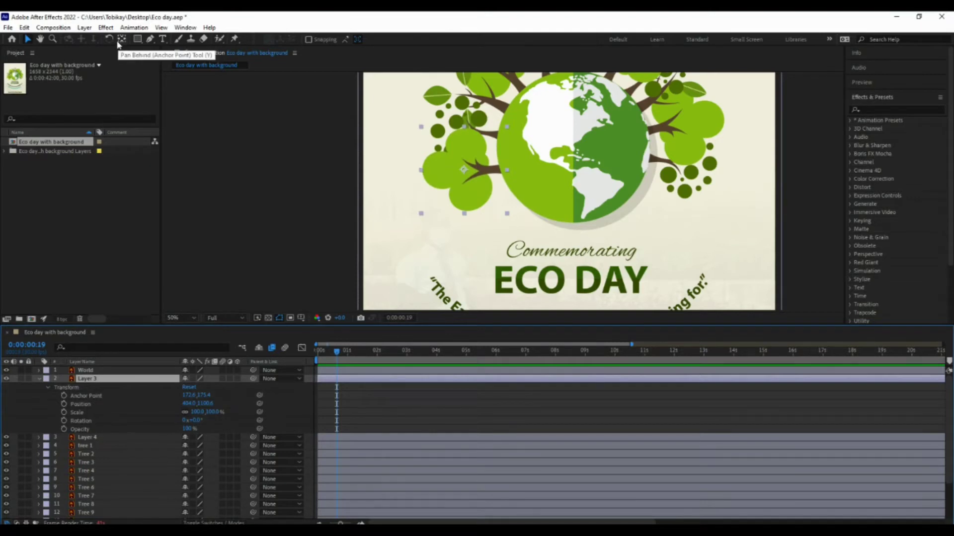
Move Layer 3's anchor point to the base of its trunk with the Pan Behind tool, soloing the layer temporarily for precise placement
{"action": "left_click", "coordinate": [121, 40]}
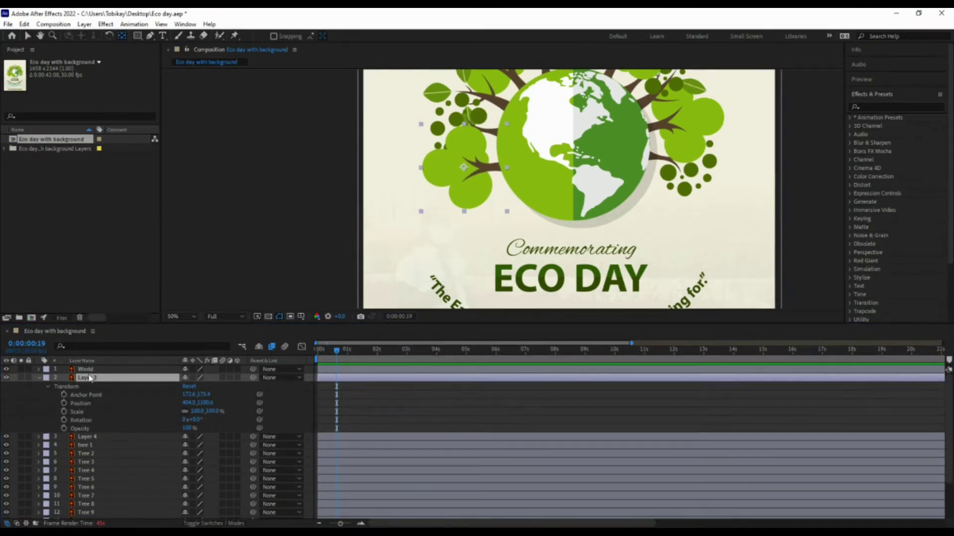
{"action": "left_click", "coordinate": [82, 379]}
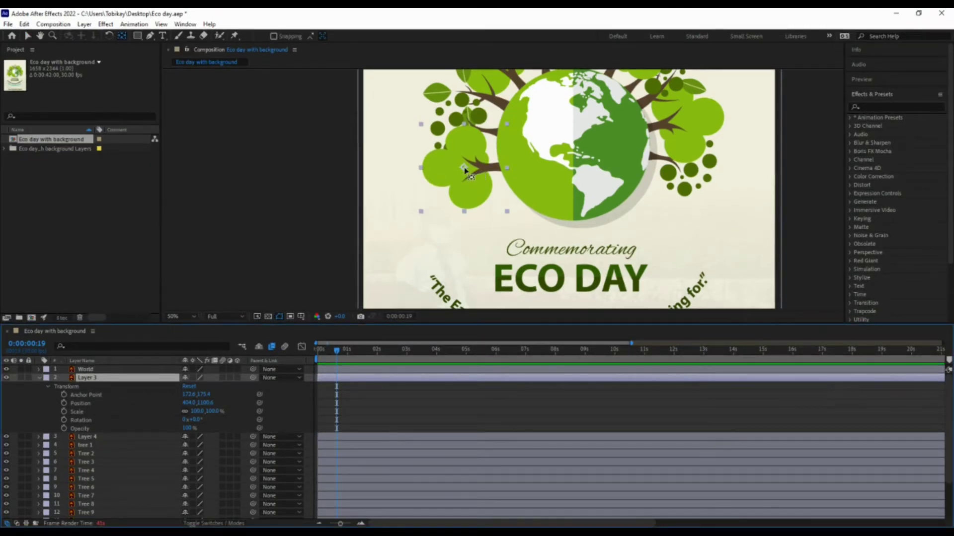
{"action": "left_click_drag", "start_coordinate": [462, 169], "coordinate": [508, 168]}
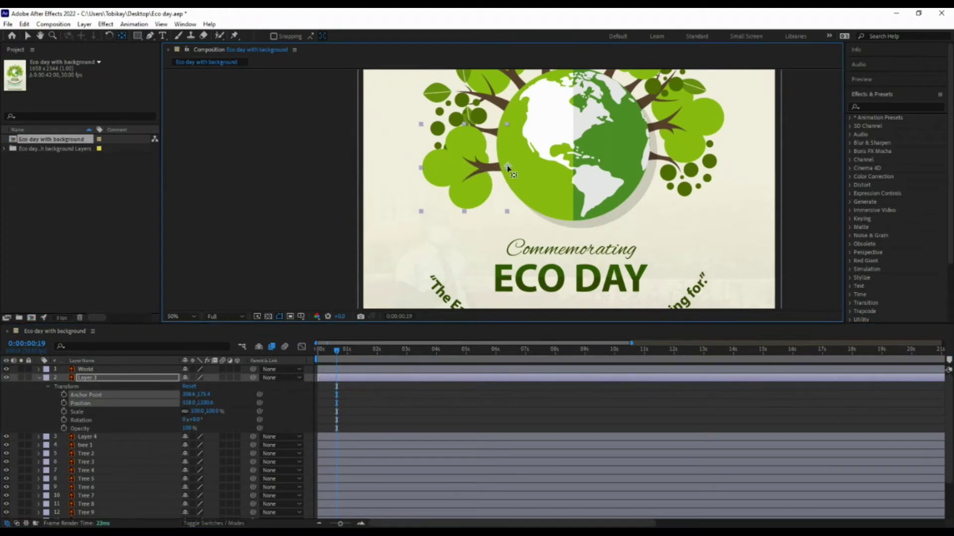
{"action": "left_click", "coordinate": [21, 377]}
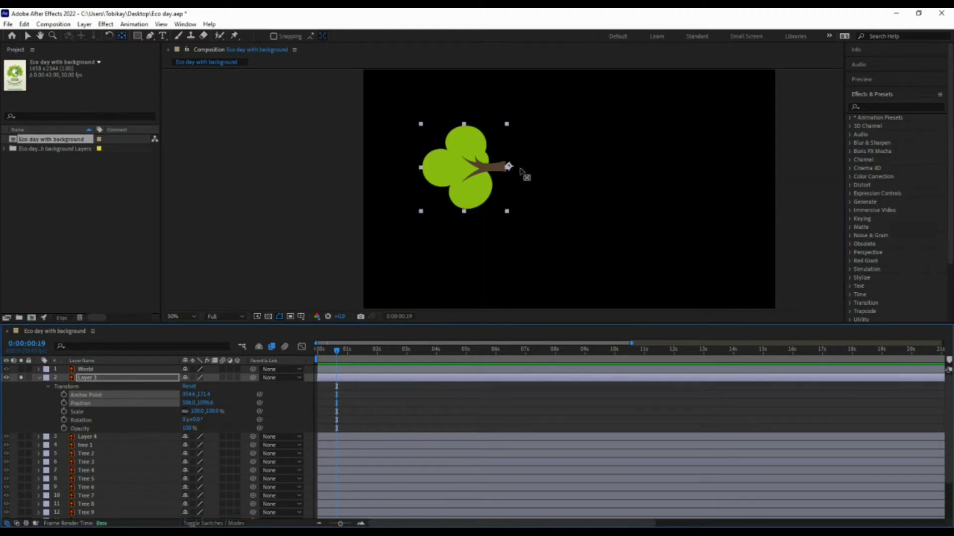
{"action": "left_click_drag", "start_coordinate": [508, 167], "coordinate": [506, 167]}
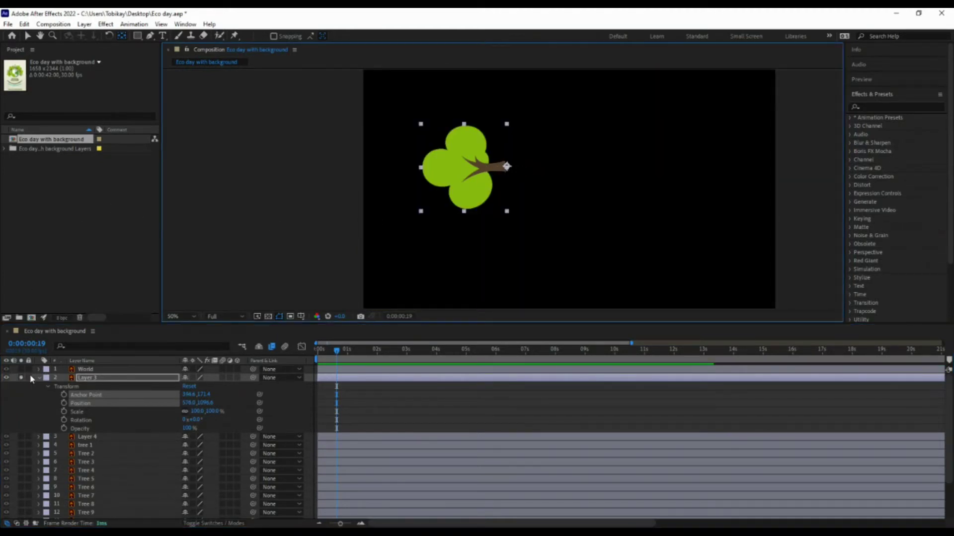
{"action": "left_click", "coordinate": [21, 378]}
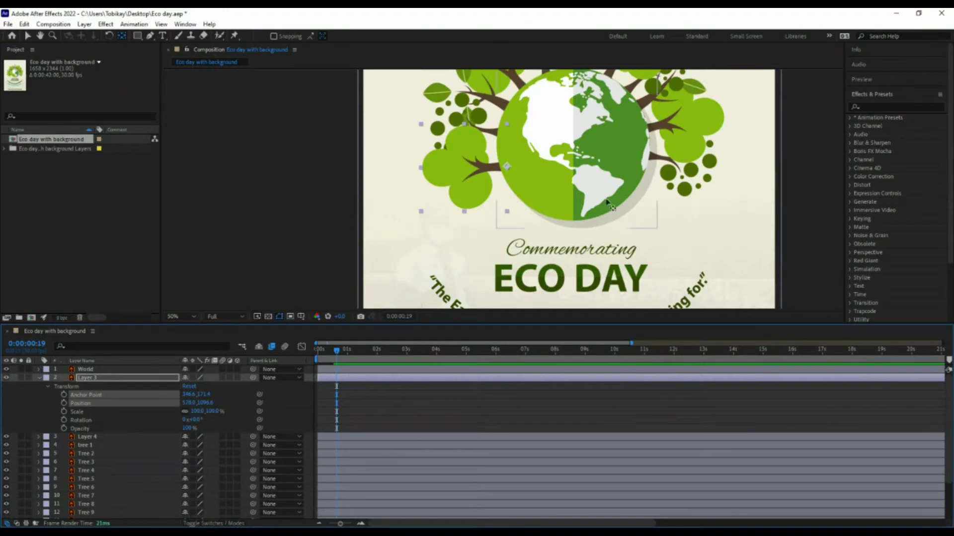
{"action": "left_click", "coordinate": [505, 169]}
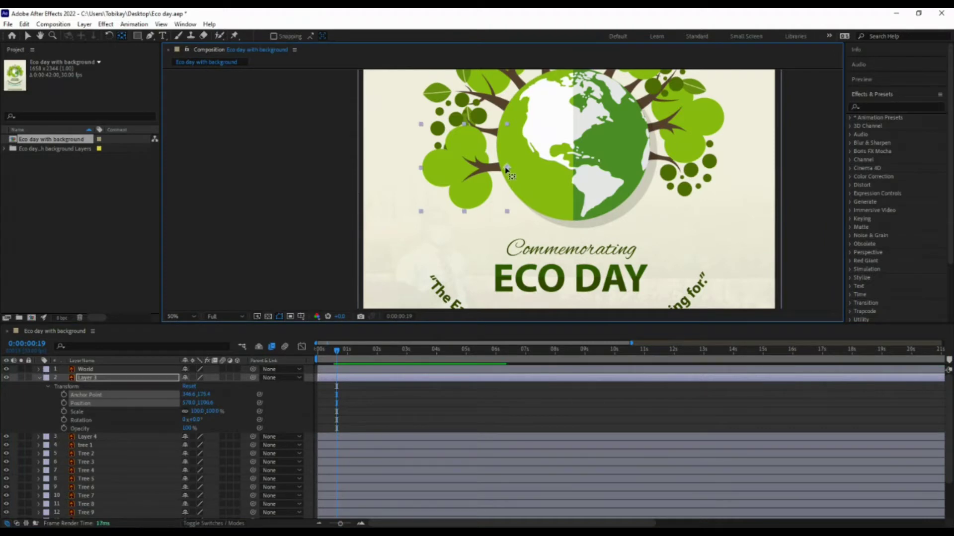
Move the current time to 0:00:00:13 and delete Layer 4 after toggling its visibility to check it
{"action": "left_click", "coordinate": [320, 353]}
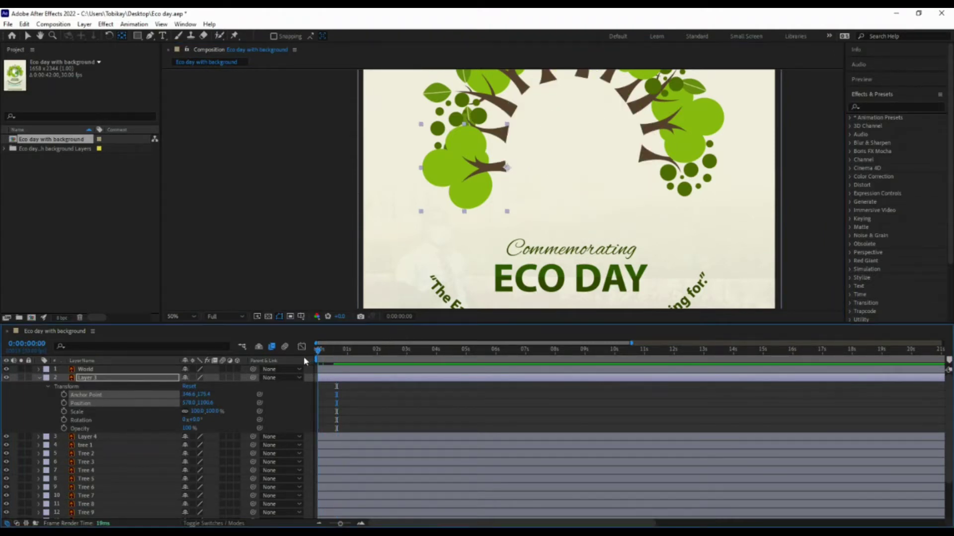
{"action": "left_click_drag", "start_coordinate": [318, 353], "coordinate": [332, 352]}
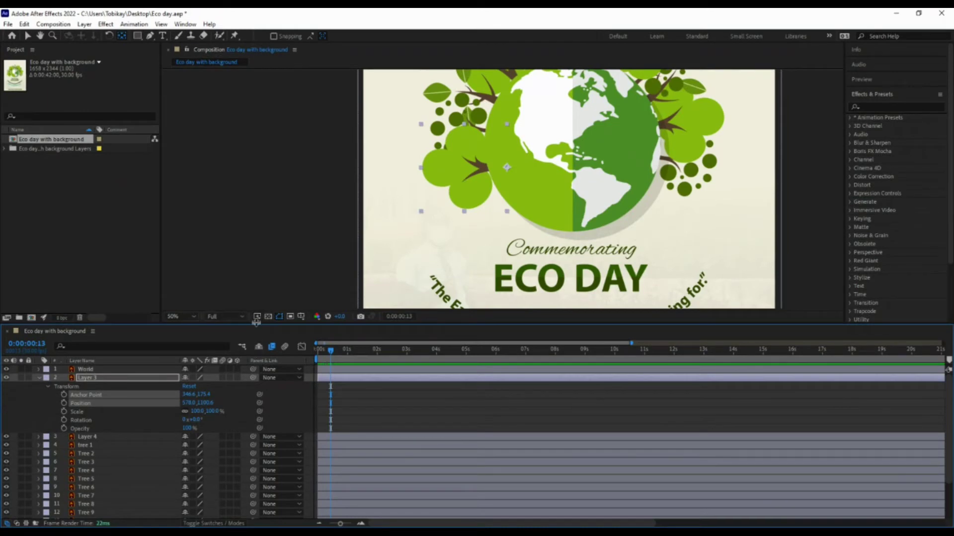
{"action": "left_click", "coordinate": [84, 438]}
{"action": "scroll", "coordinate": [535, 174], "scroll_direction": "down", "scroll_amount": 2}
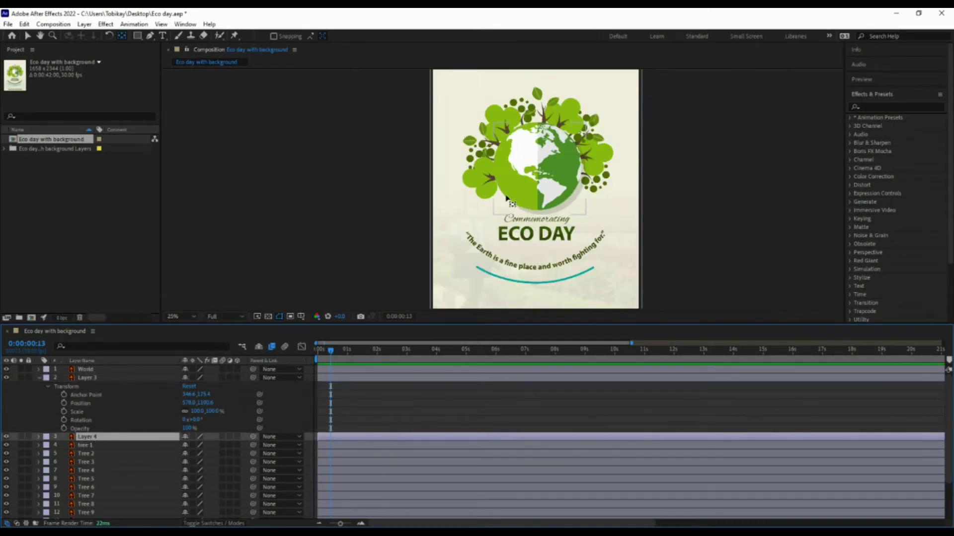
{"action": "left_click", "coordinate": [6, 437]}
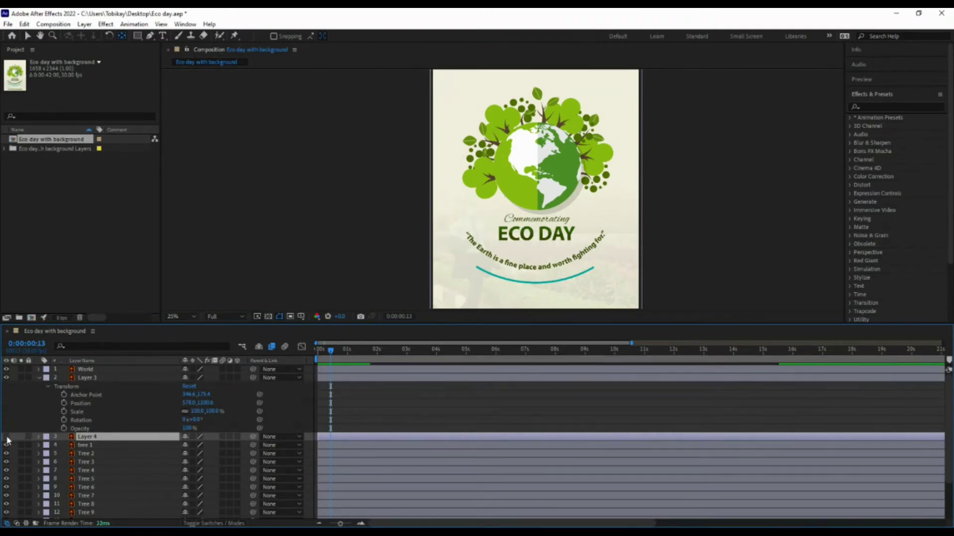
{"action": "left_click", "coordinate": [6, 437]}
{"action": "left_click", "coordinate": [7, 437]}
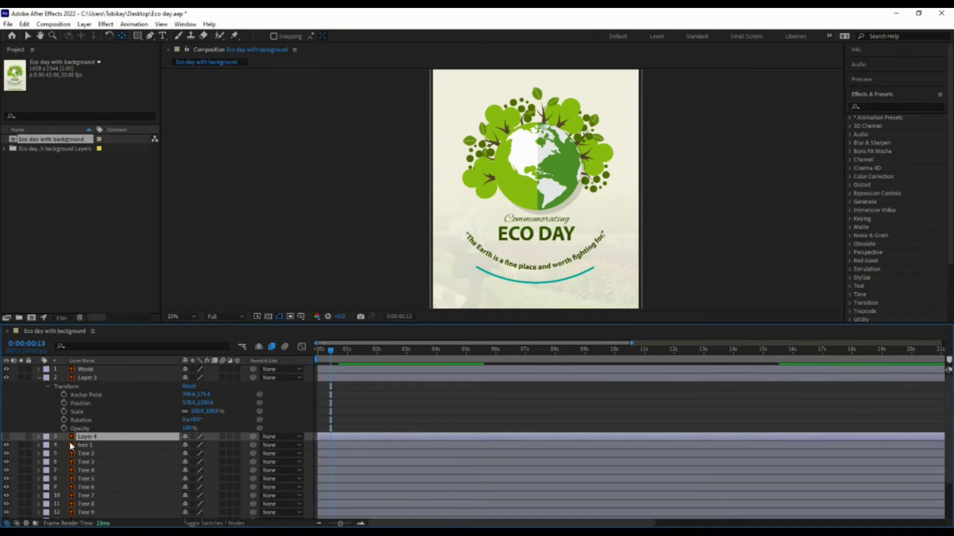
{"action": "key", "text": "Delete"}
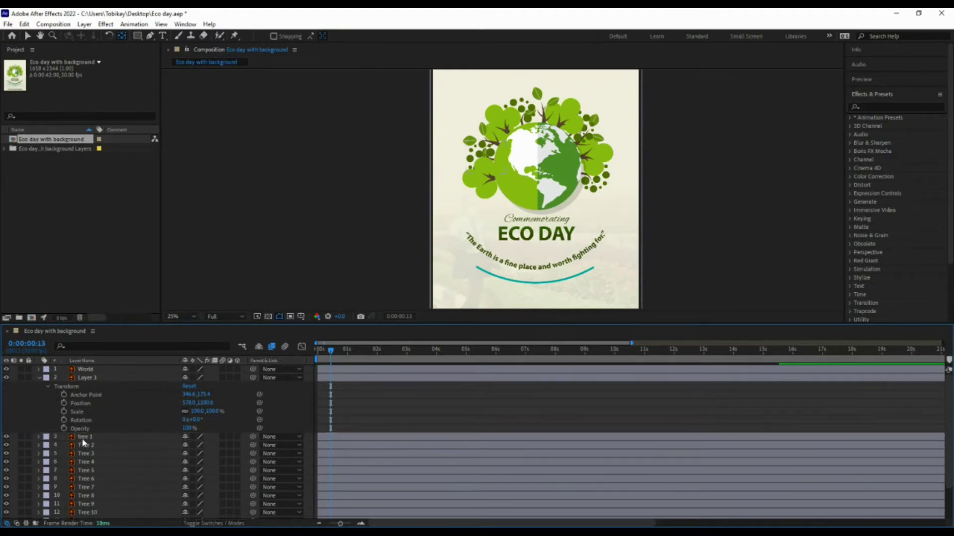
Solo the tree 1 layer and position its anchor point at the base of its trunk
{"action": "left_click", "coordinate": [83, 438]}
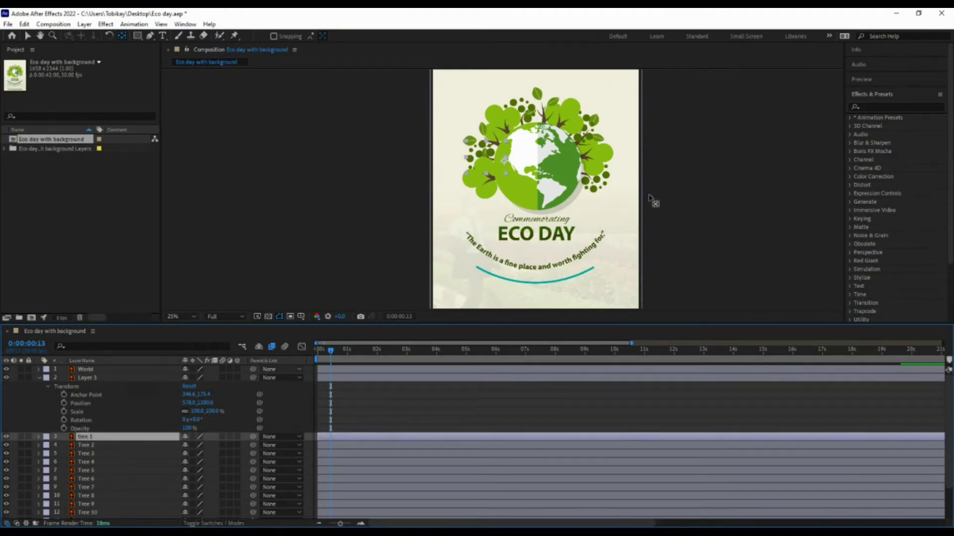
{"action": "scroll", "coordinate": [495, 148], "scroll_direction": "up", "scroll_amount": 2}
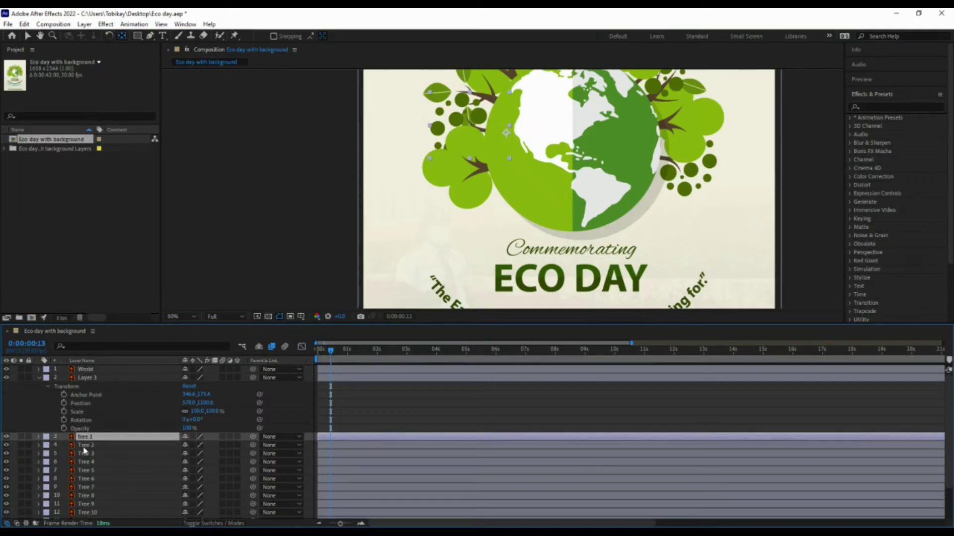
{"action": "left_click", "coordinate": [21, 437]}
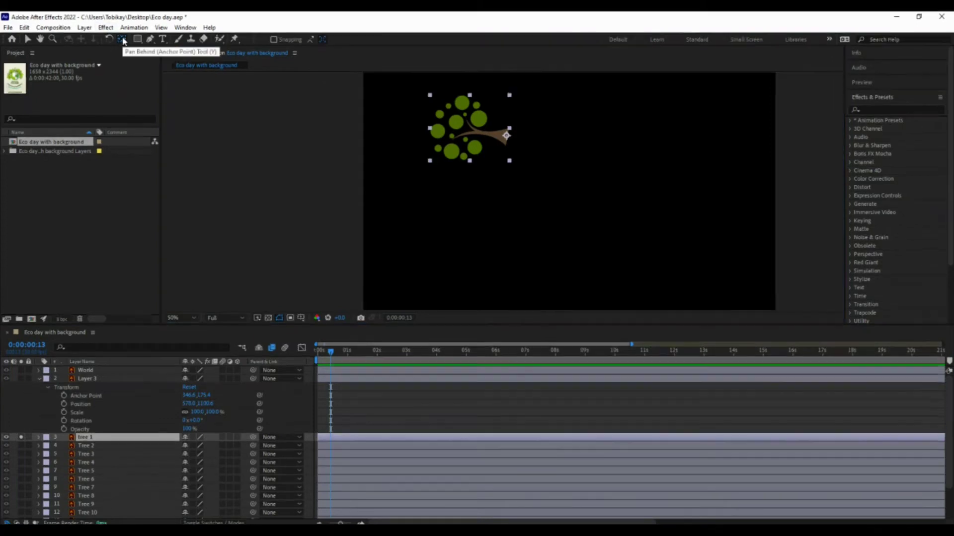
{"action": "left_click", "coordinate": [503, 137]}
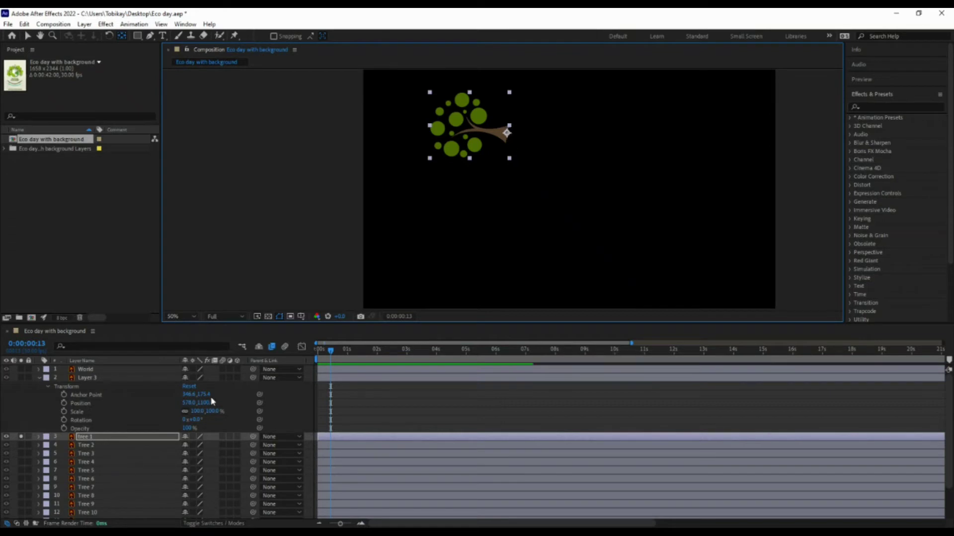
{"action": "mouse_move", "coordinate": [504, 134]}
{"action": "left_mouse_down"}
{"action": "mouse_move", "coordinate": [462, 221]}
{"action": "mouse_move", "coordinate": [507, 145]}
{"action": "left_mouse_up"}
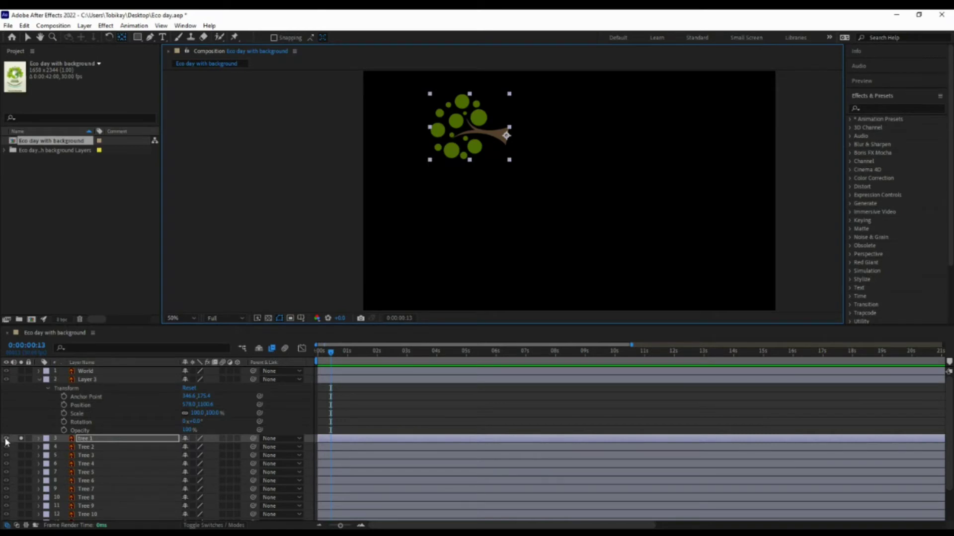
Solo the Tree 2 layer as well and move its anchor point to the base of its trunk
{"action": "left_click", "coordinate": [21, 447]}
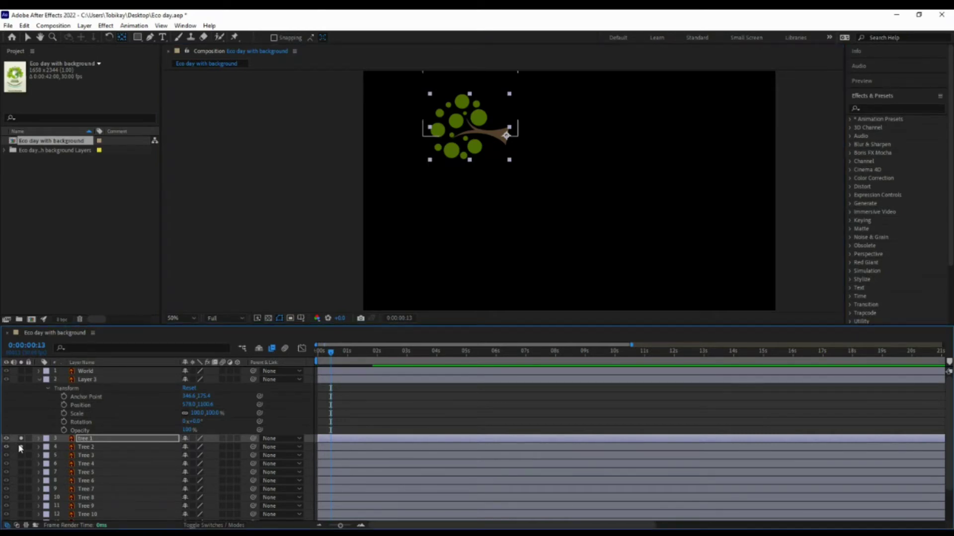
{"action": "left_click_drag", "start_coordinate": [483, 151], "coordinate": [484, 216]}
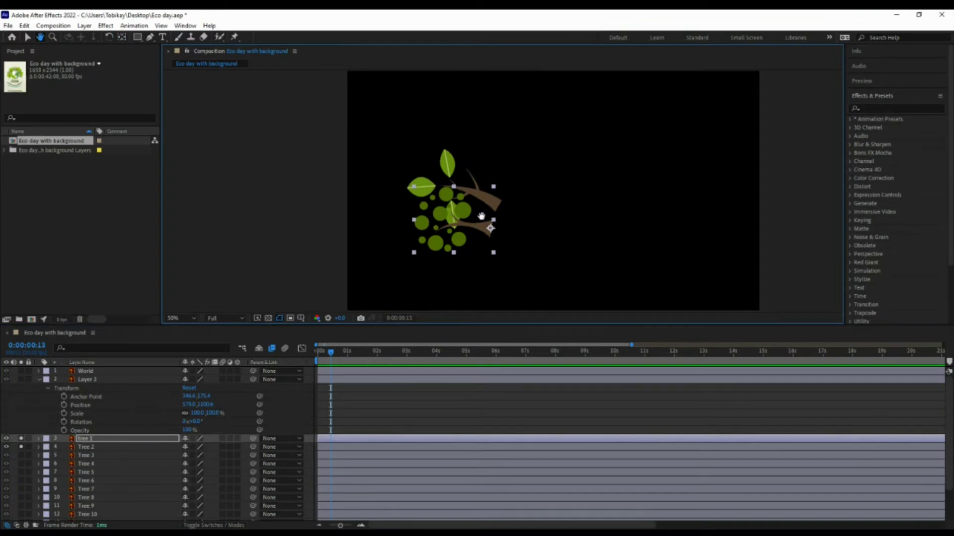
{"action": "left_click", "coordinate": [90, 447]}
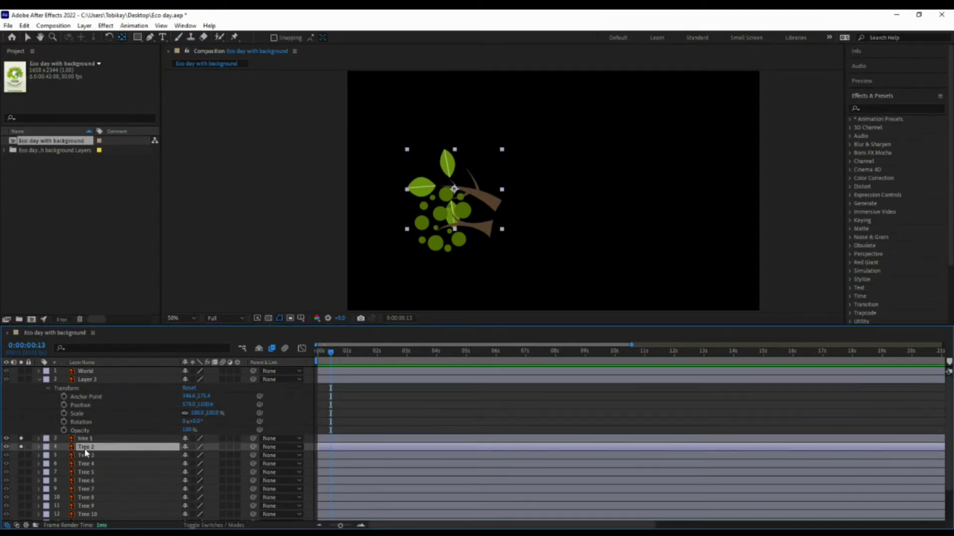
{"action": "left_click", "coordinate": [121, 38]}
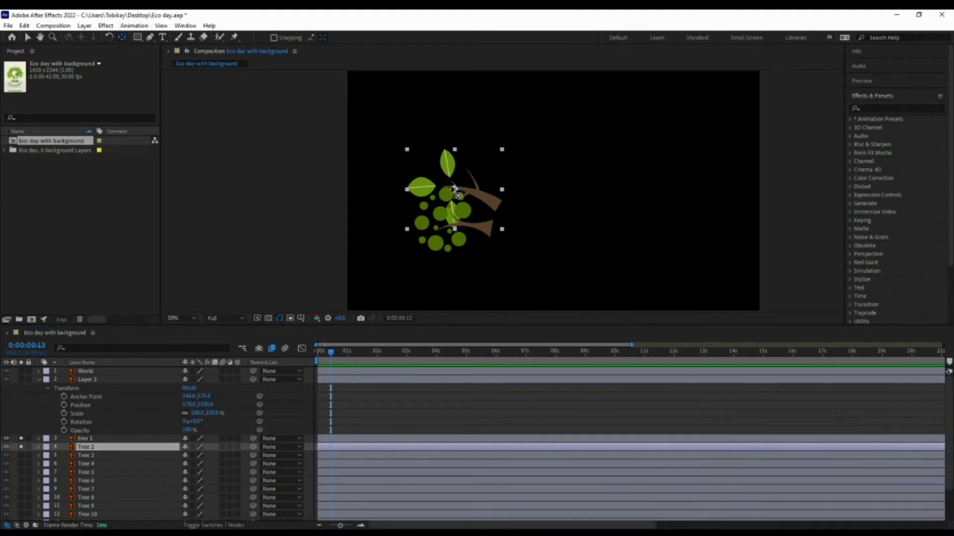
{"action": "left_click_drag", "start_coordinate": [455, 191], "coordinate": [499, 204]}
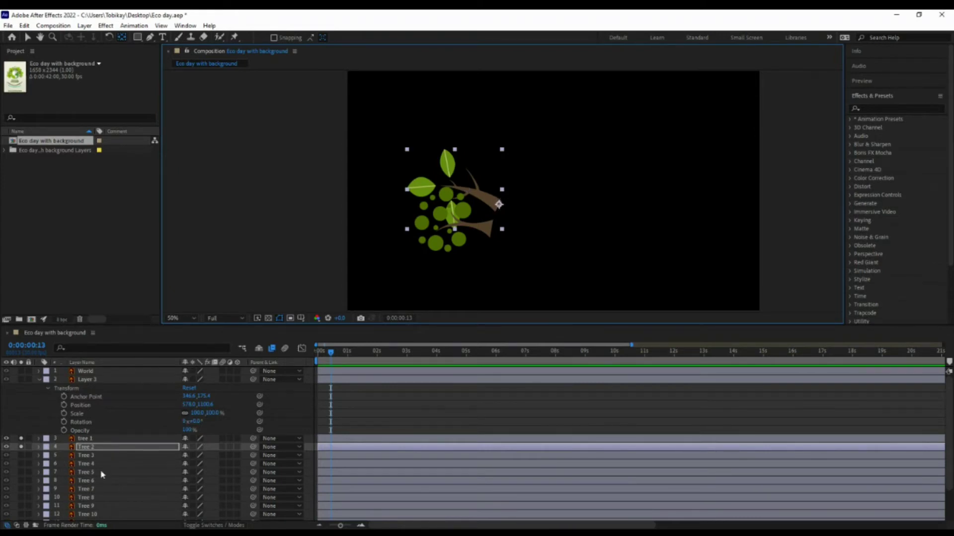
Add the Tree 3 layer to the soloed layers and move its anchor point to its trunk base
{"action": "left_click", "coordinate": [90, 457]}
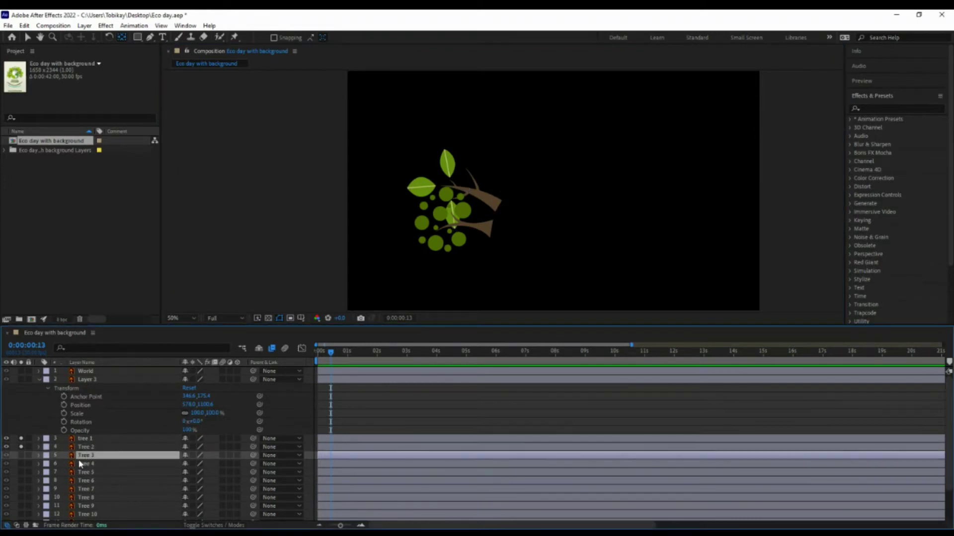
{"action": "left_click", "coordinate": [21, 456]}
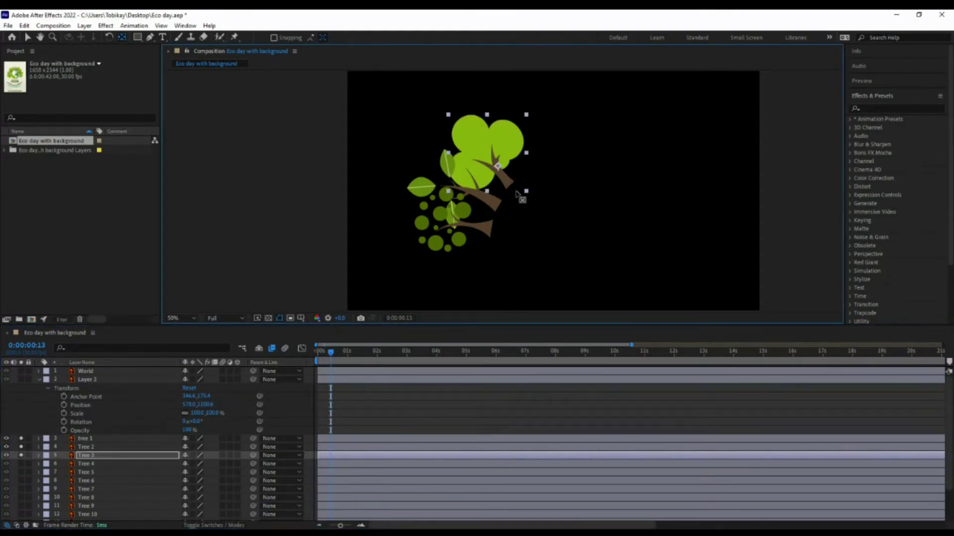
{"action": "left_click_drag", "start_coordinate": [489, 158], "coordinate": [505, 181]}
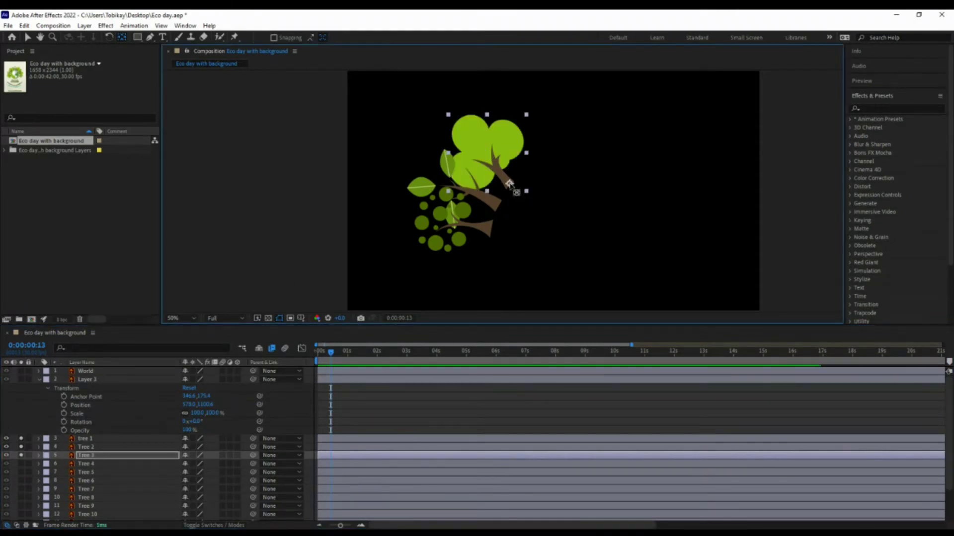
Add the Tree 4 and Tree 5 layers to the soloed layers and move each one's anchor point to its trunk base
{"action": "left_click", "coordinate": [84, 464]}
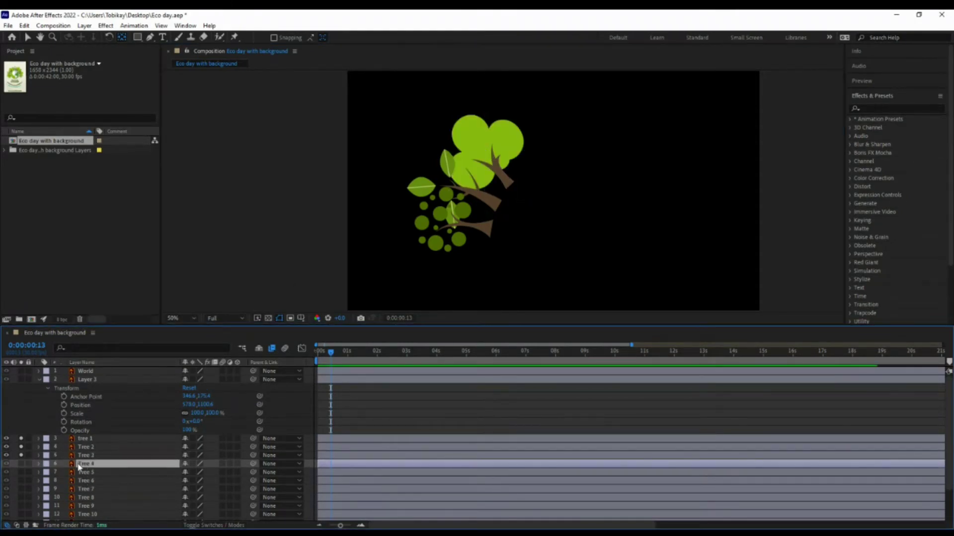
{"action": "left_click", "coordinate": [20, 464]}
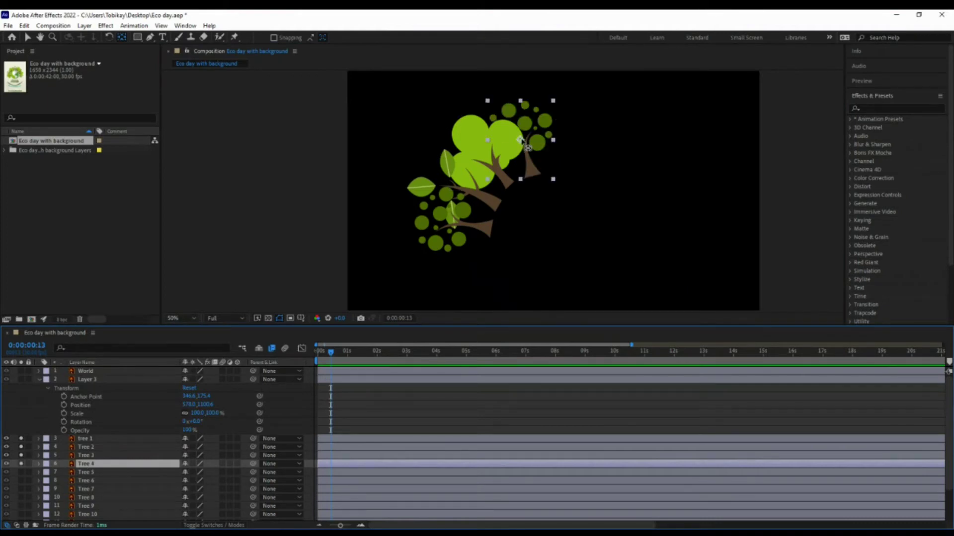
{"action": "left_click_drag", "start_coordinate": [522, 142], "coordinate": [533, 175]}
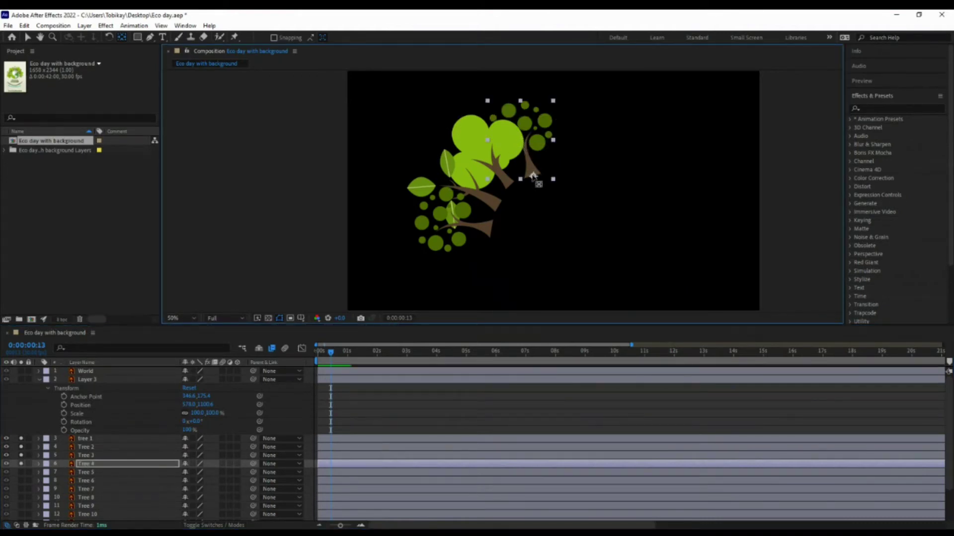
{"action": "left_click", "coordinate": [20, 472]}
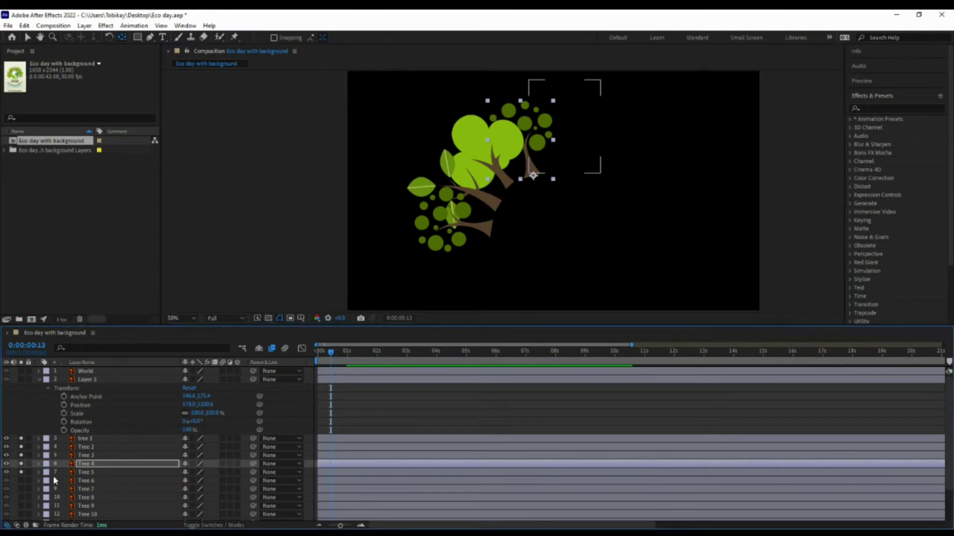
{"action": "left_click", "coordinate": [571, 144]}
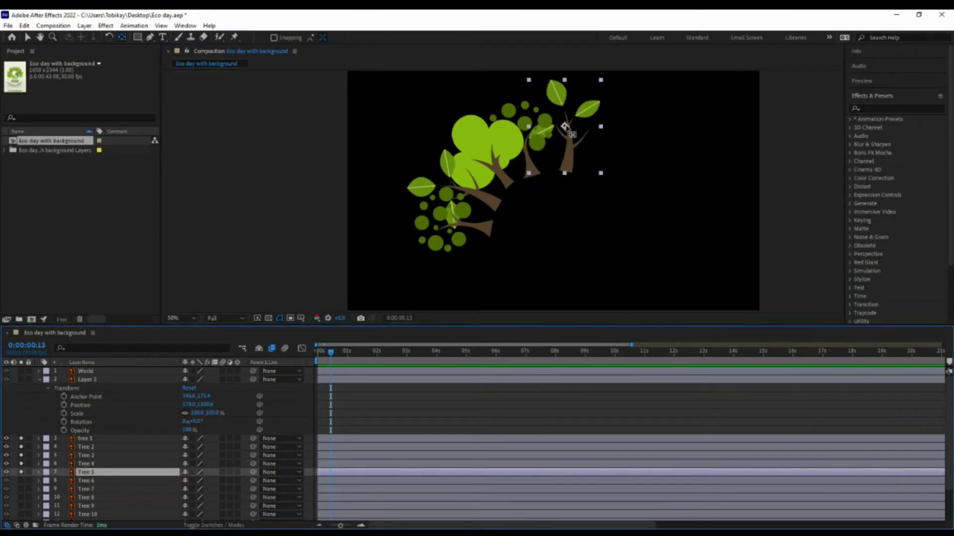
{"action": "left_click_drag", "start_coordinate": [564, 126], "coordinate": [566, 172]}
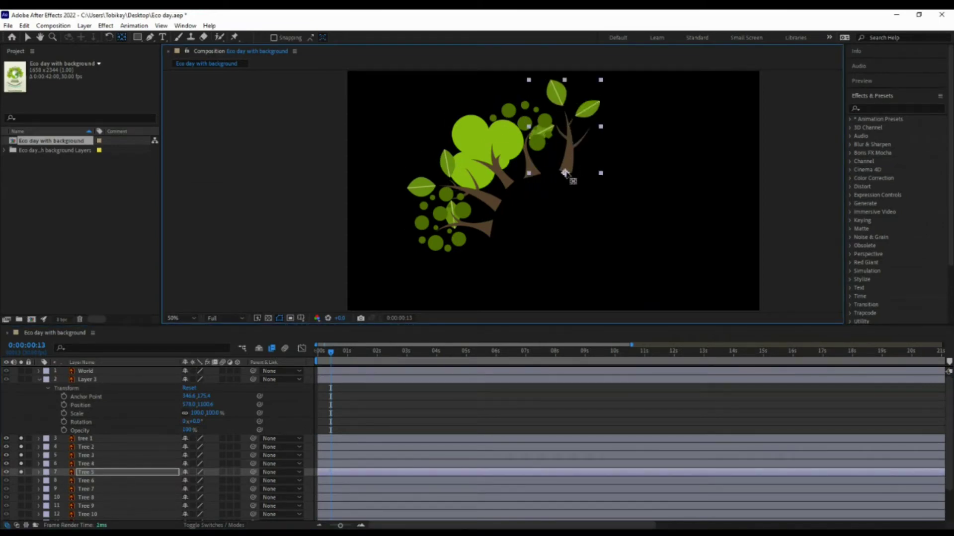
Solo the Tree 6 layer as well and position its anchor point at the base of its trunk
{"action": "left_click", "coordinate": [85, 479]}
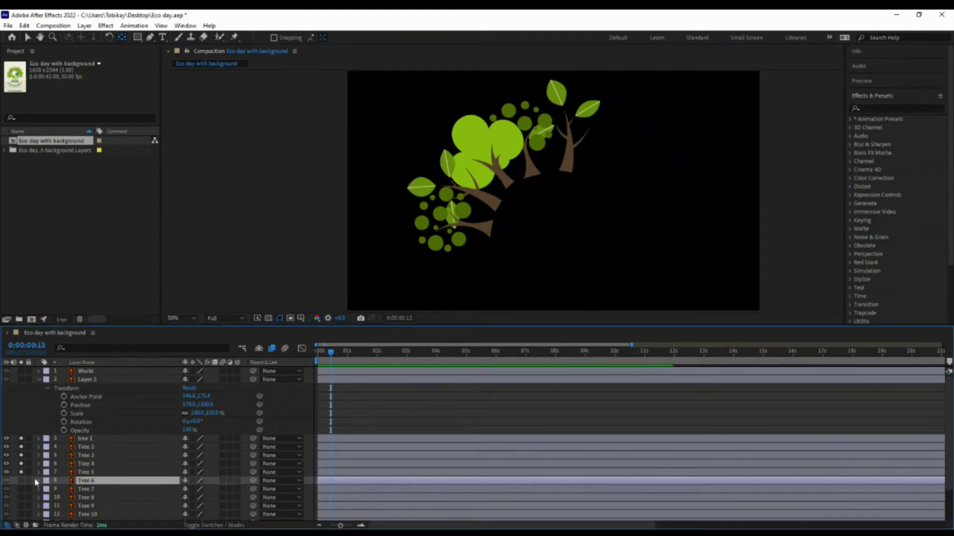
{"action": "left_click", "coordinate": [20, 485]}
{"action": "left_click", "coordinate": [40, 483]}
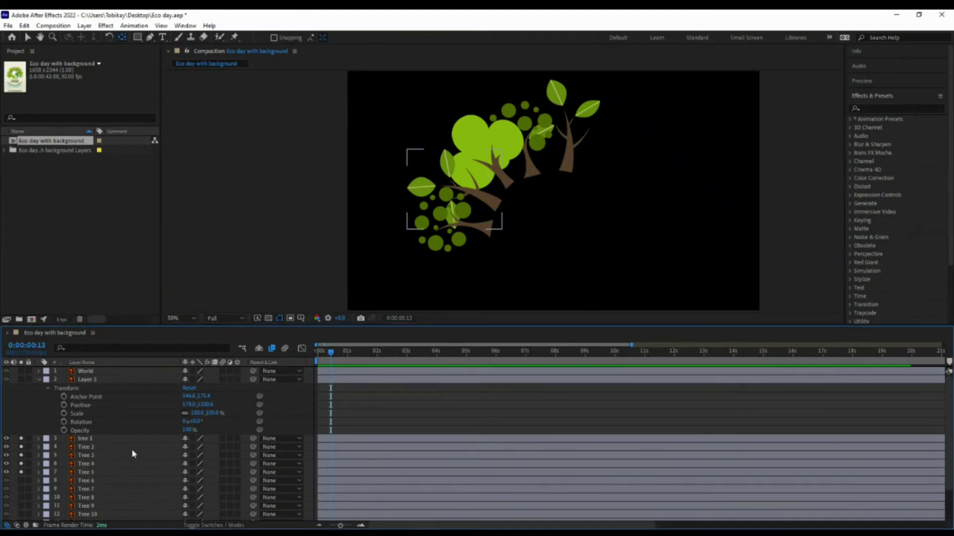
{"action": "left_click", "coordinate": [31, 479]}
{"action": "left_click", "coordinate": [21, 481]}
{"action": "left_click", "coordinate": [87, 482]}
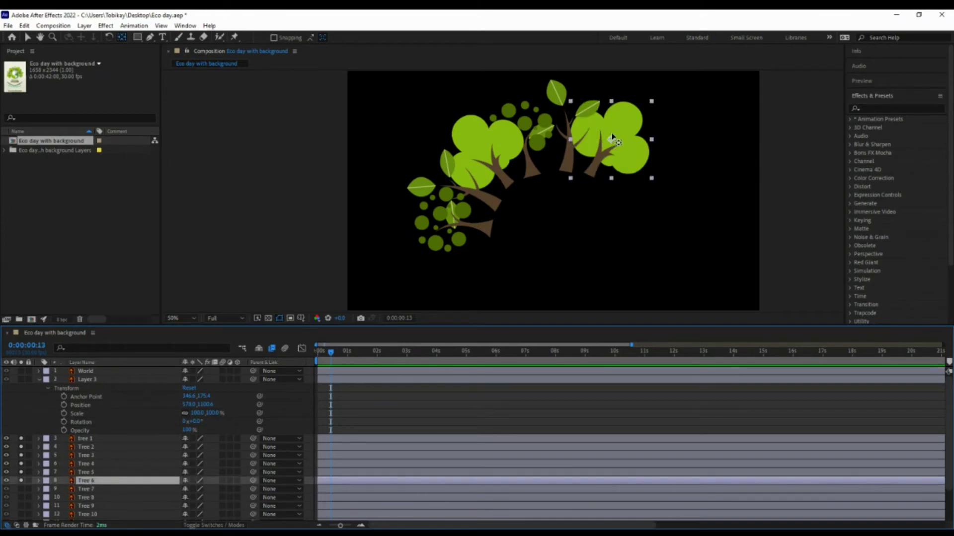
{"action": "left_click_drag", "start_coordinate": [610, 141], "coordinate": [590, 175]}
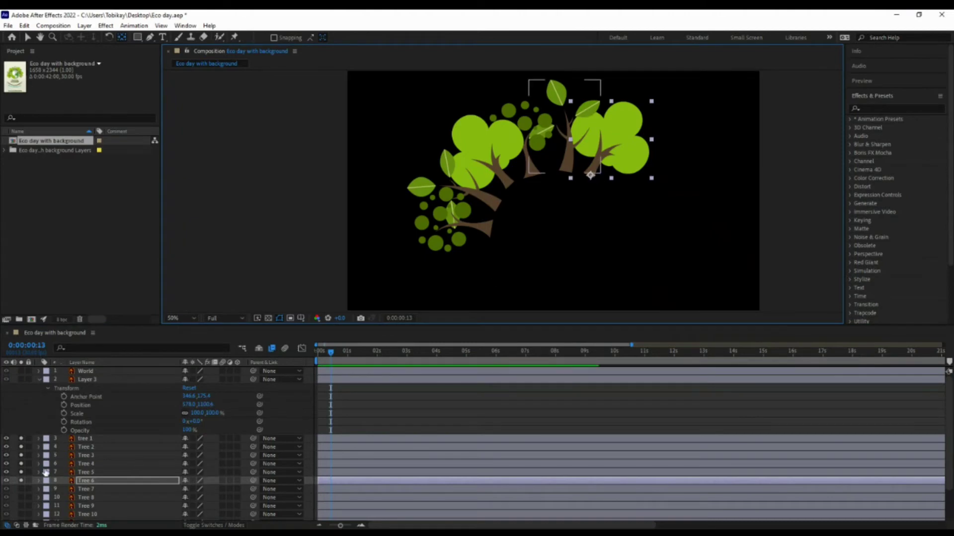
Solo the Tree 7 and Tree 8 layers too and move each anchor point to the base of its trunk
{"action": "left_click", "coordinate": [21, 489]}
{"action": "left_click", "coordinate": [85, 489]}
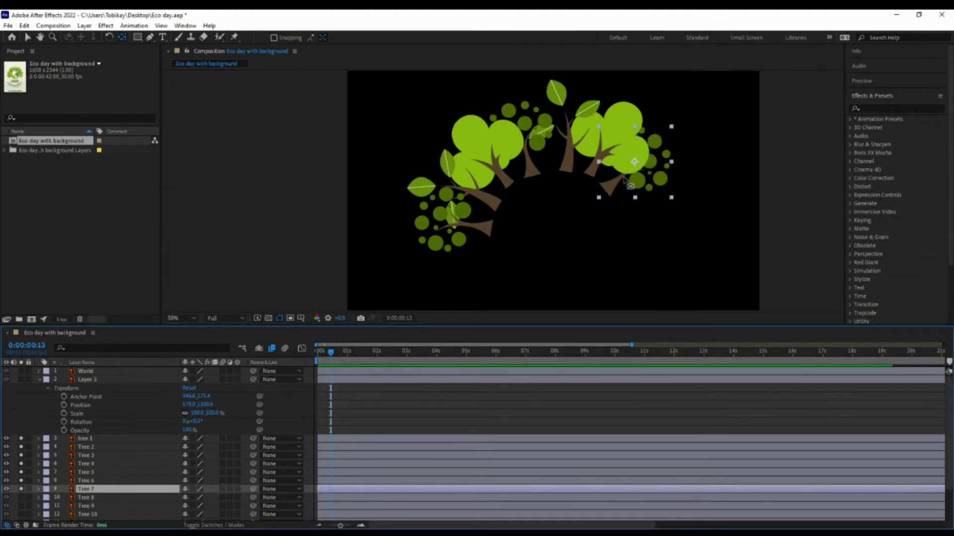
{"action": "left_click_drag", "start_coordinate": [634, 162], "coordinate": [605, 190]}
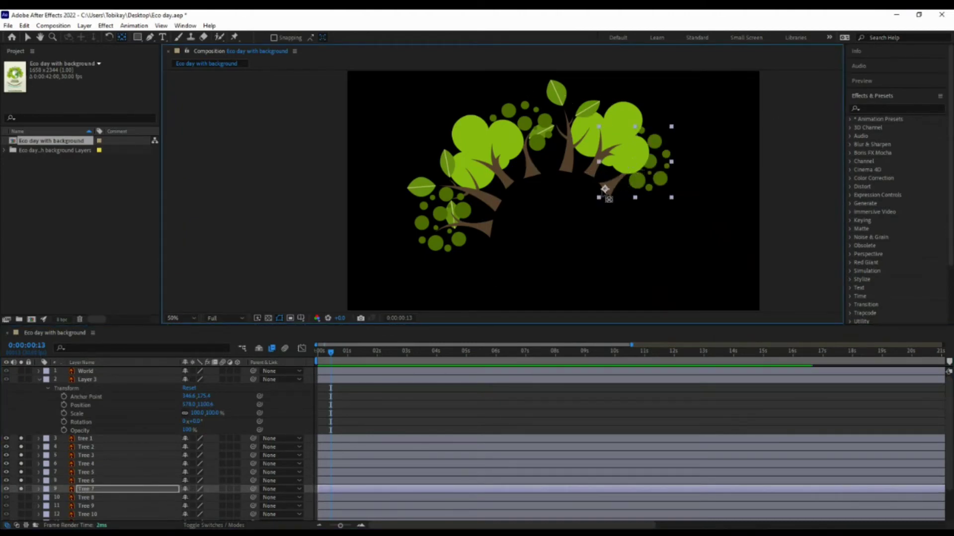
{"action": "left_click", "coordinate": [85, 498]}
{"action": "left_click", "coordinate": [22, 498]}
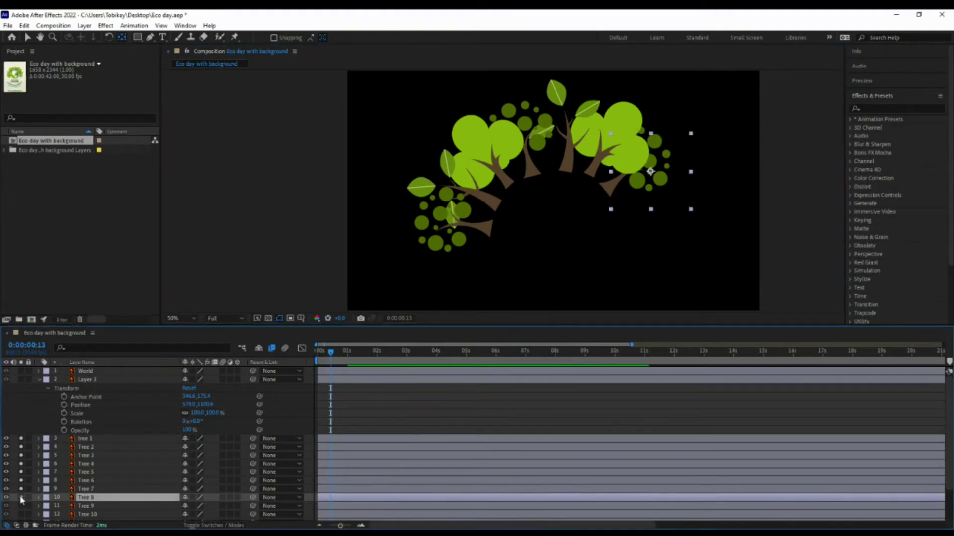
{"action": "left_click_drag", "start_coordinate": [650, 171], "coordinate": [617, 202]}
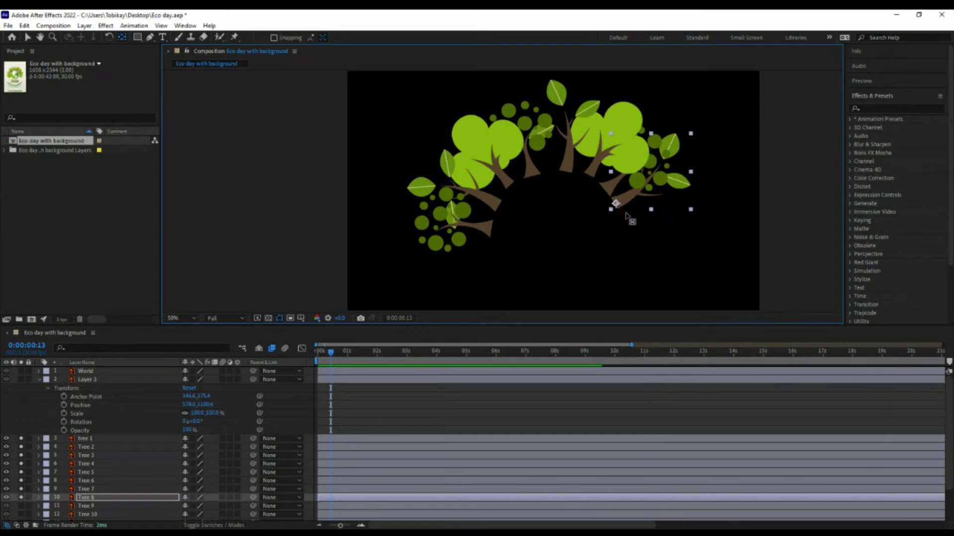
Add Tree 9 and Tree 10 to the soloed layers and place each anchor point at its trunk base
{"action": "scroll", "coordinate": [87, 479], "scroll_direction": "down", "scroll_amount": 2}
{"action": "left_click", "coordinate": [86, 473]}
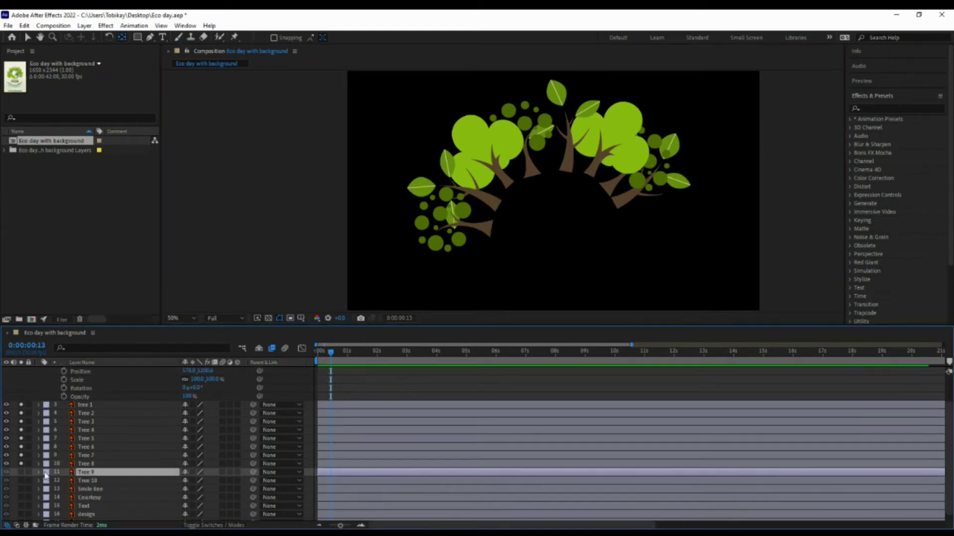
{"action": "left_click", "coordinate": [21, 472]}
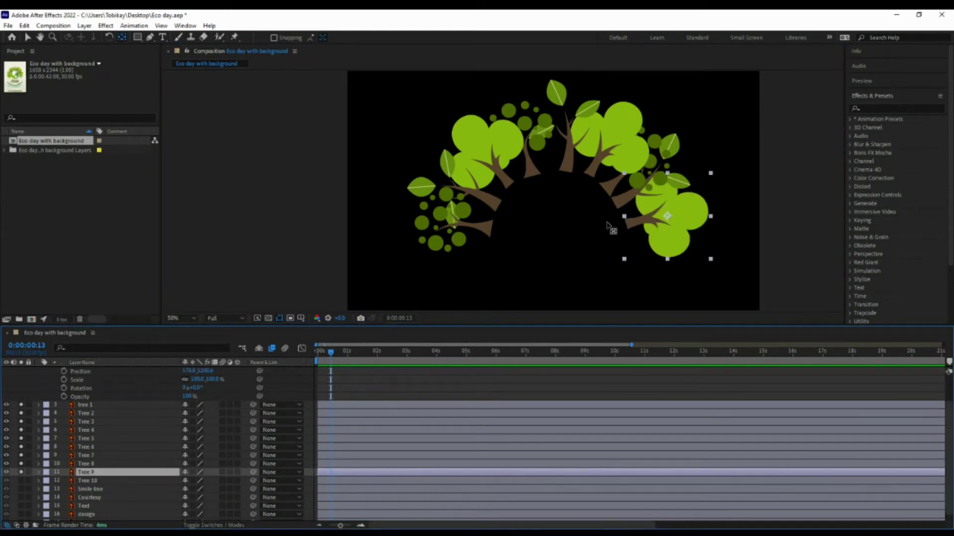
{"action": "left_click_drag", "start_coordinate": [668, 218], "coordinate": [616, 221]}
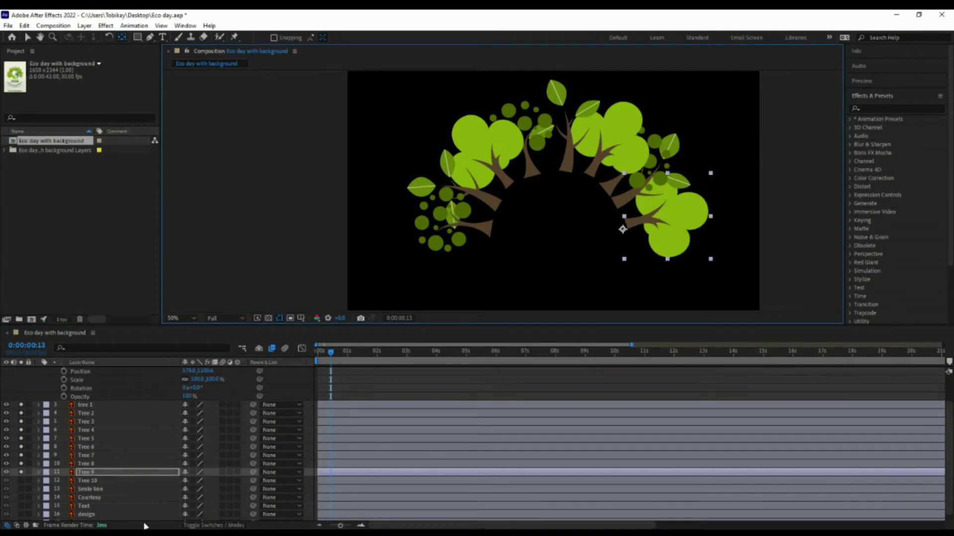
{"action": "left_click", "coordinate": [79, 480]}
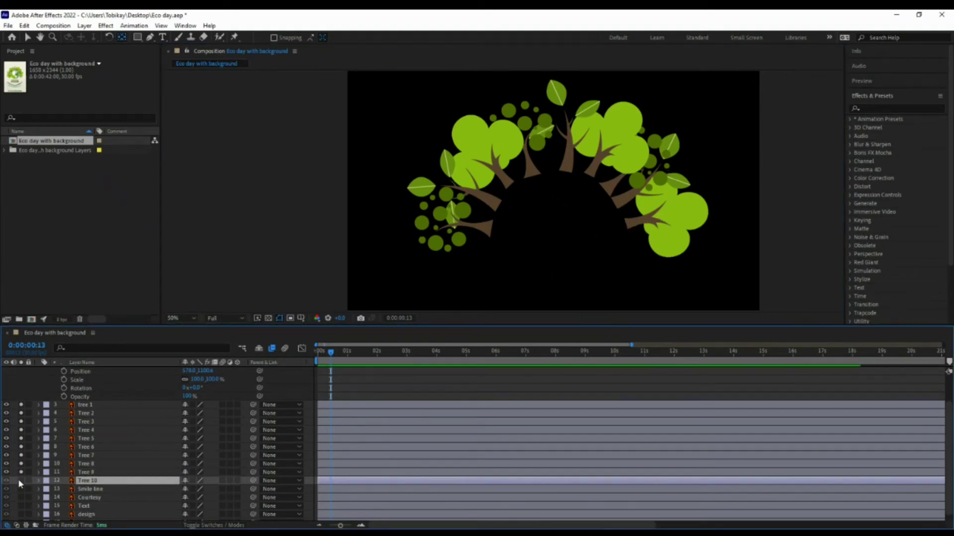
{"action": "left_click", "coordinate": [21, 481]}
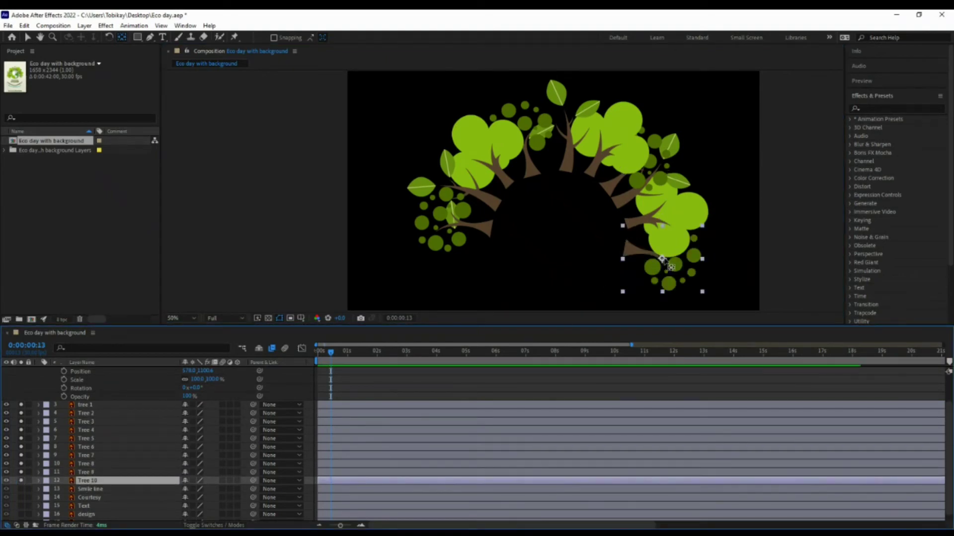
{"action": "left_click_drag", "start_coordinate": [670, 267], "coordinate": [625, 251]}
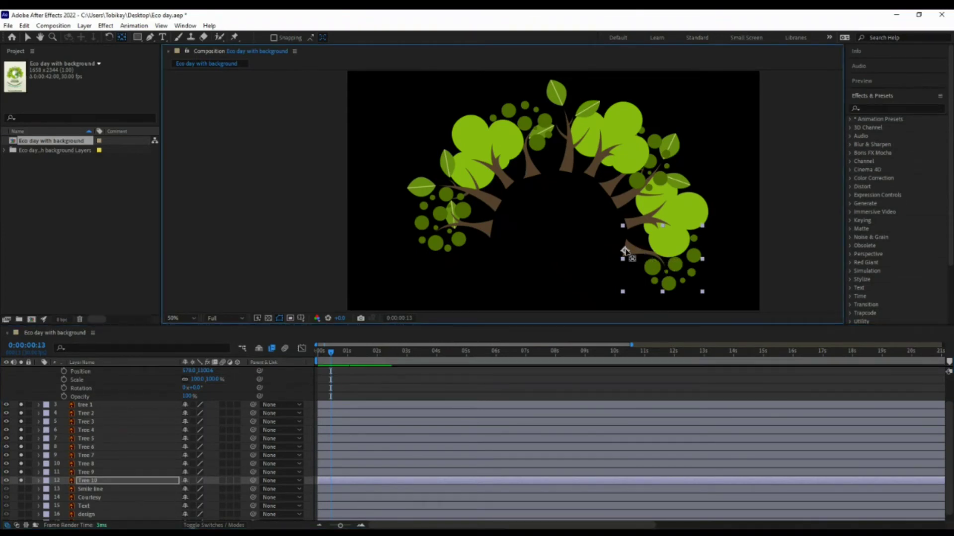
Solo the Smile line layer as well and check where its anchor point sits on the curved line
{"action": "left_click", "coordinate": [90, 490]}
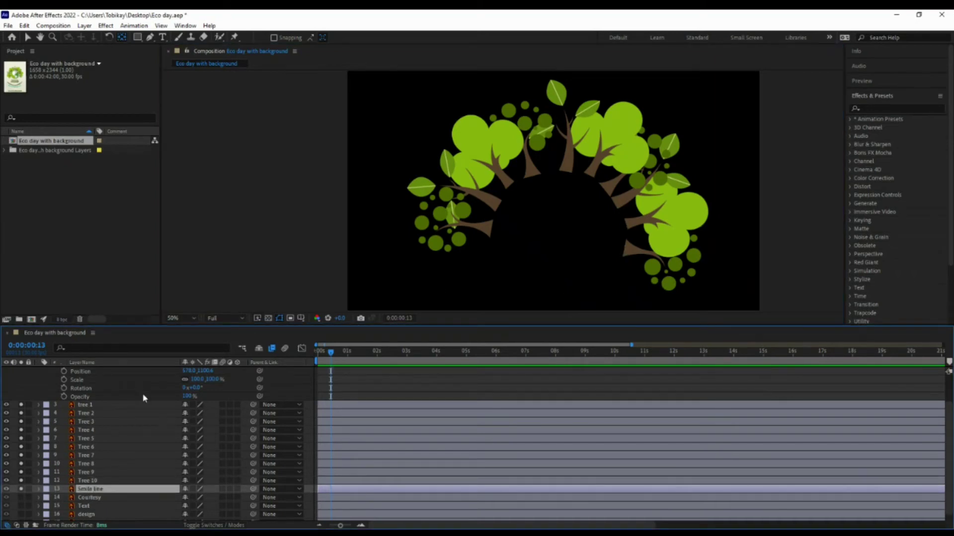
{"action": "scroll", "coordinate": [598, 207], "scroll_direction": "down", "scroll_amount": 6}
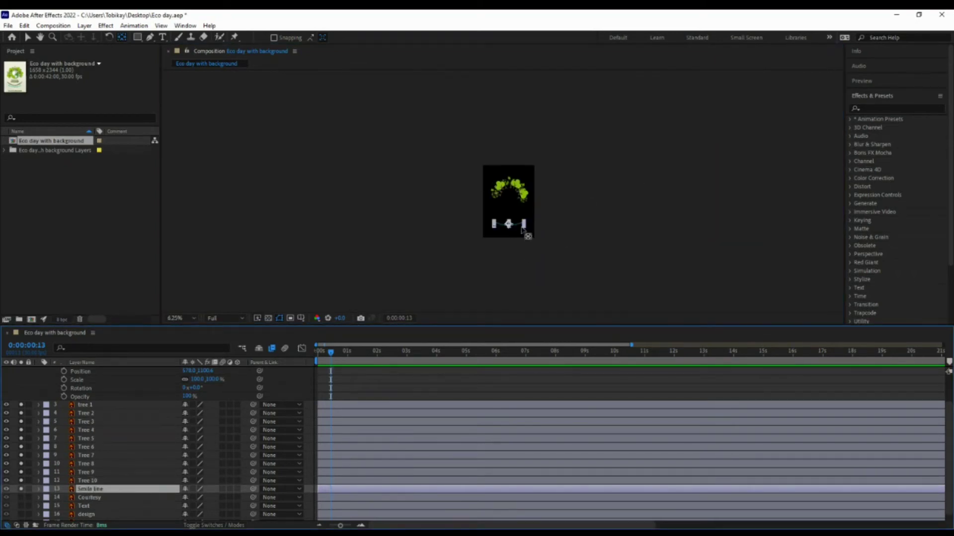
{"action": "scroll", "coordinate": [508, 222], "scroll_direction": "up", "scroll_amount": 1}
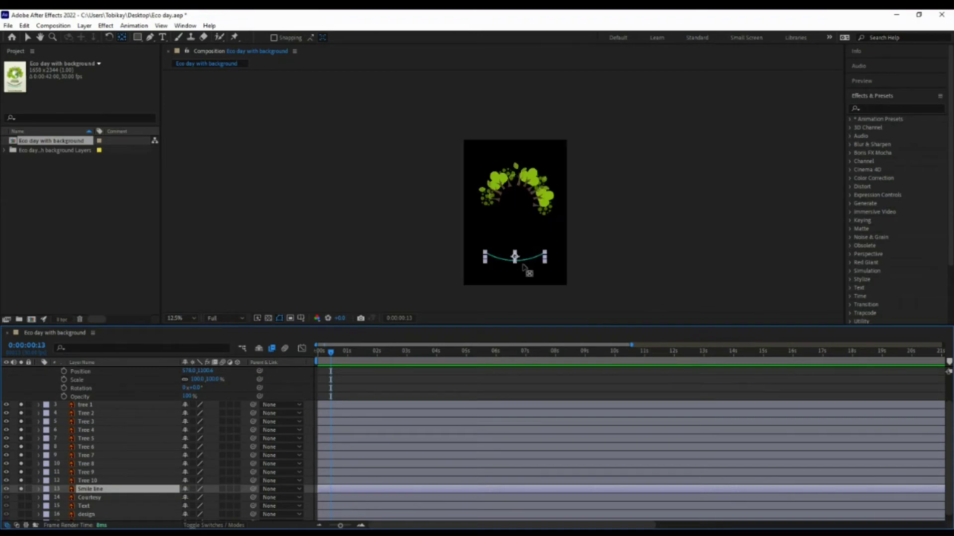
{"action": "scroll", "coordinate": [517, 256], "scroll_direction": "up", "scroll_amount": 1}
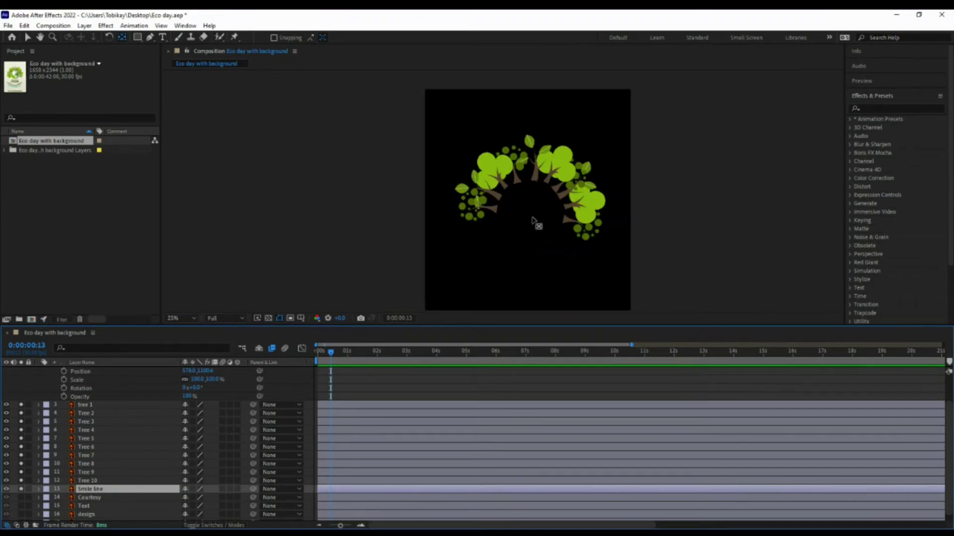
{"action": "scroll", "coordinate": [535, 243], "scroll_direction": "down", "scroll_amount": 1}
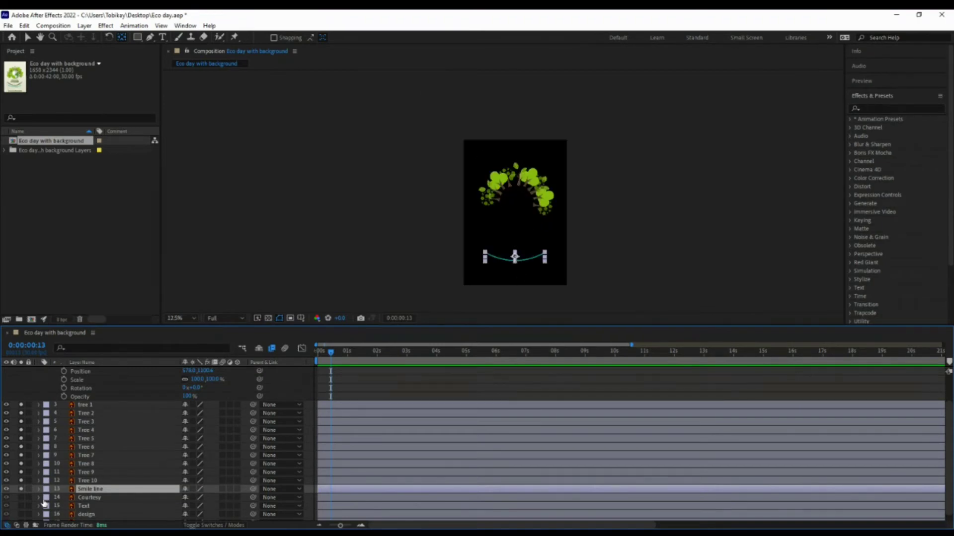
Add the Courtesy layer to the soloed layers and check its anchor point on the credit line
{"action": "left_click", "coordinate": [21, 497]}
{"action": "left_click", "coordinate": [87, 498]}
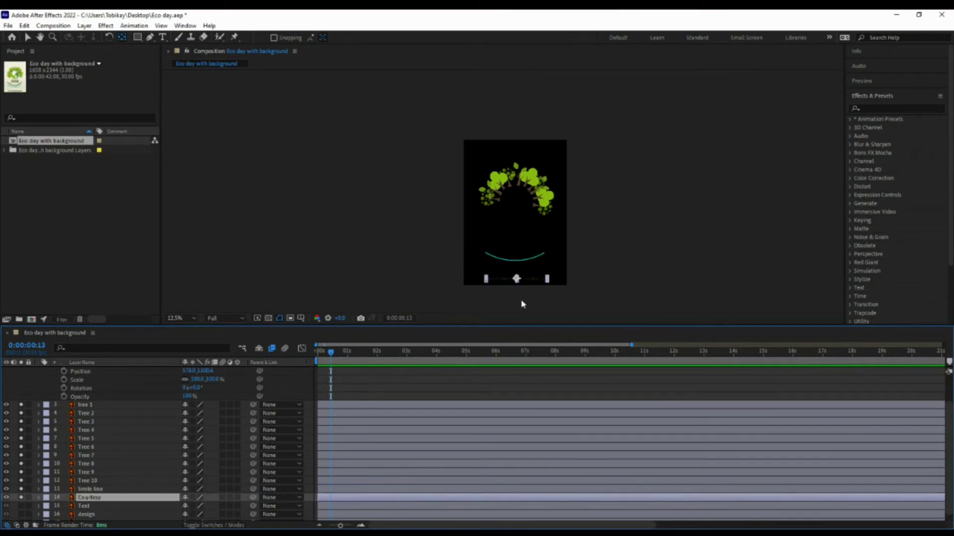
{"action": "scroll", "coordinate": [532, 276], "scroll_direction": "up", "scroll_amount": 1}
{"action": "left_click_drag", "start_coordinate": [526, 205], "coordinate": [527, 186]}
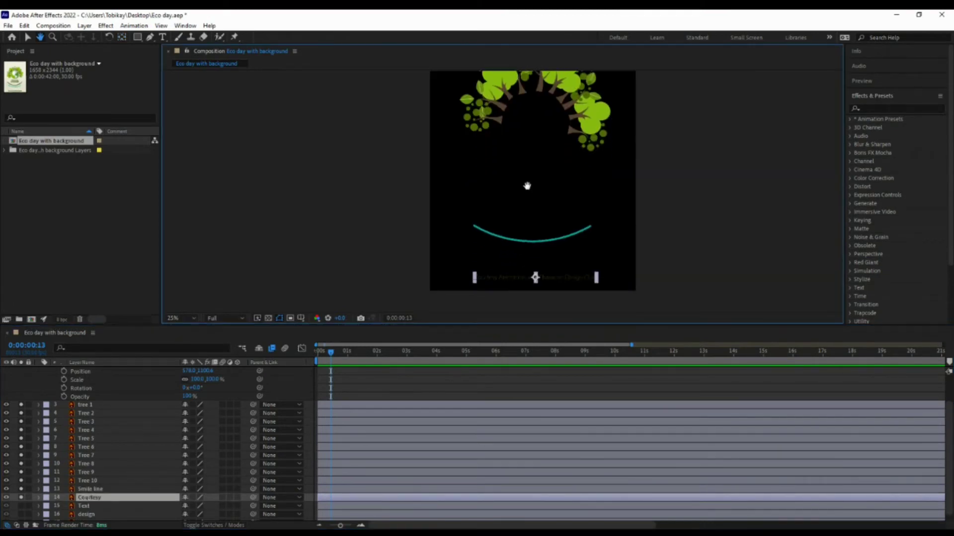
{"action": "key", "text": "y"}
Solo the Text and design layers too and select each one to check its anchor point
{"action": "left_click", "coordinate": [83, 506]}
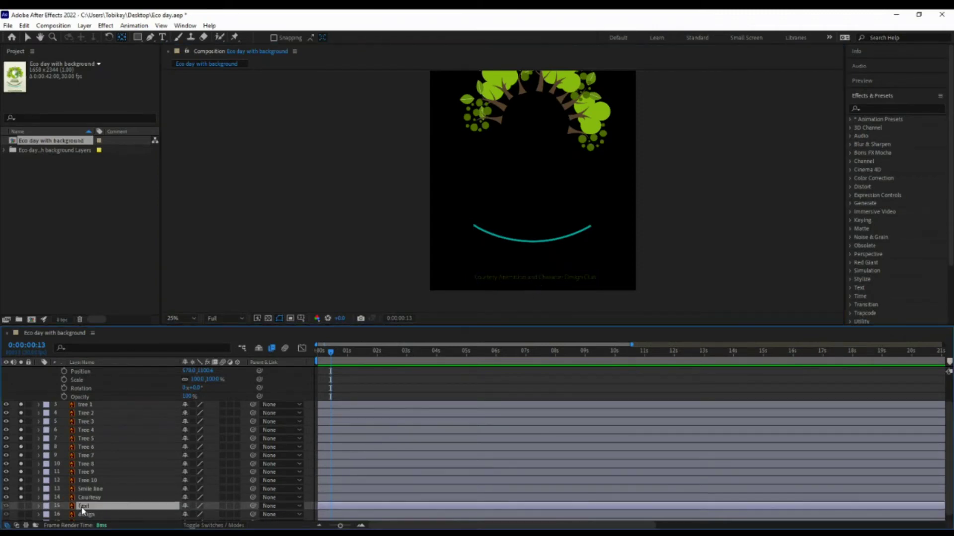
{"action": "left_click", "coordinate": [22, 505]}
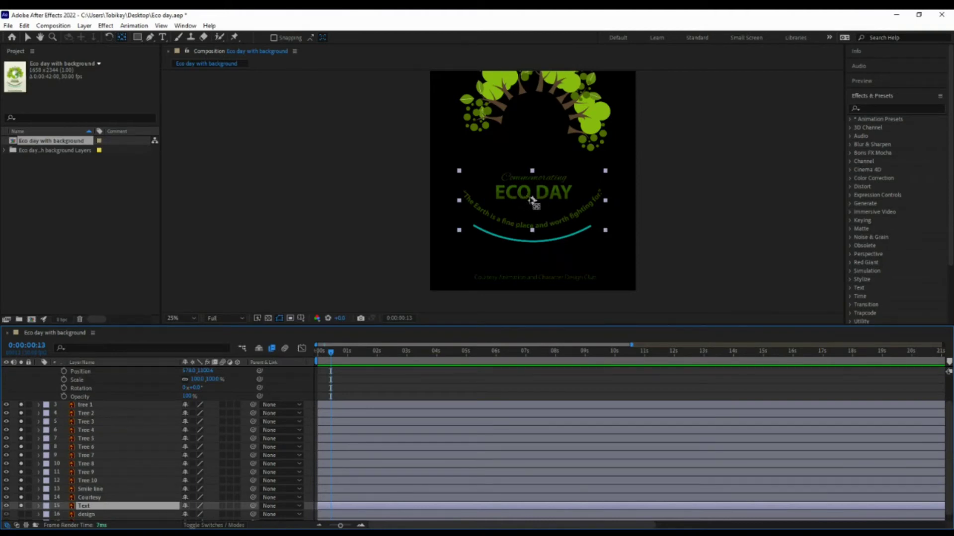
{"action": "scroll", "coordinate": [76, 490], "scroll_direction": "down", "scroll_amount": 1}
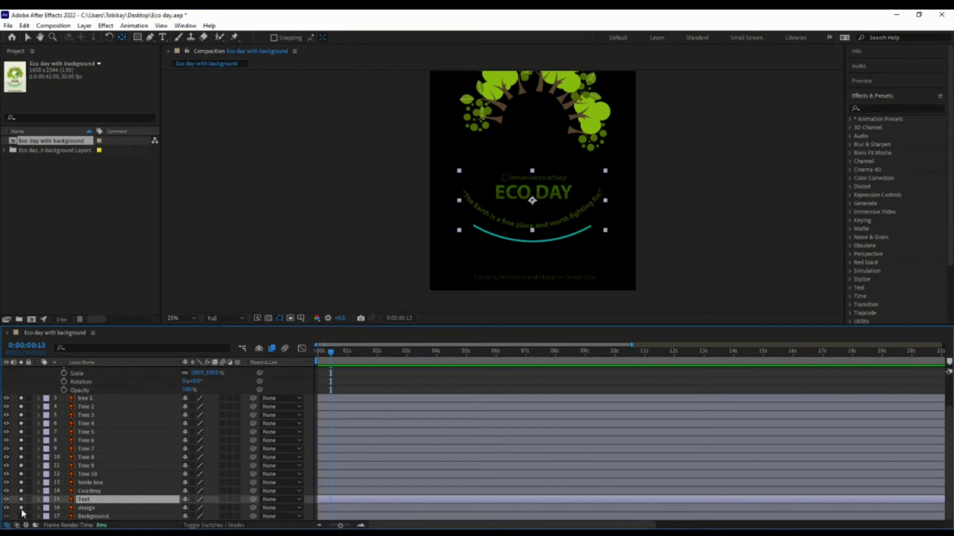
{"action": "left_click", "coordinate": [86, 509]}
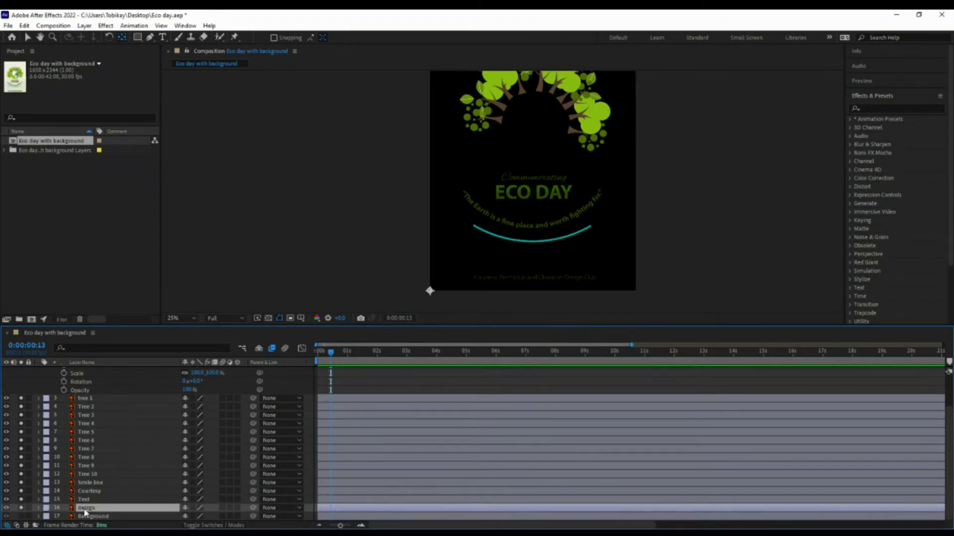
{"action": "key", "text": "comma"}
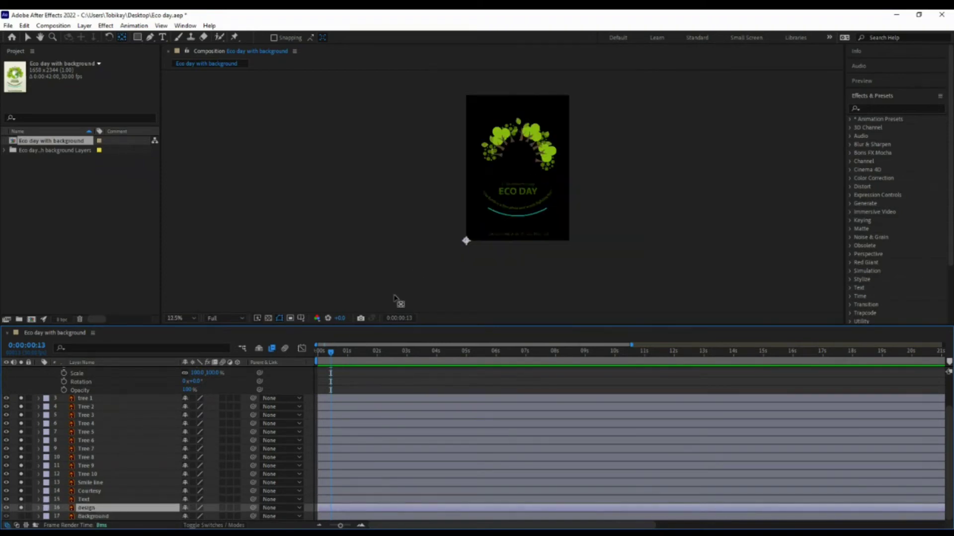
Solo the Background layer as well and select it to inspect its anchor point against the whole poster
{"action": "left_click", "coordinate": [21, 517]}
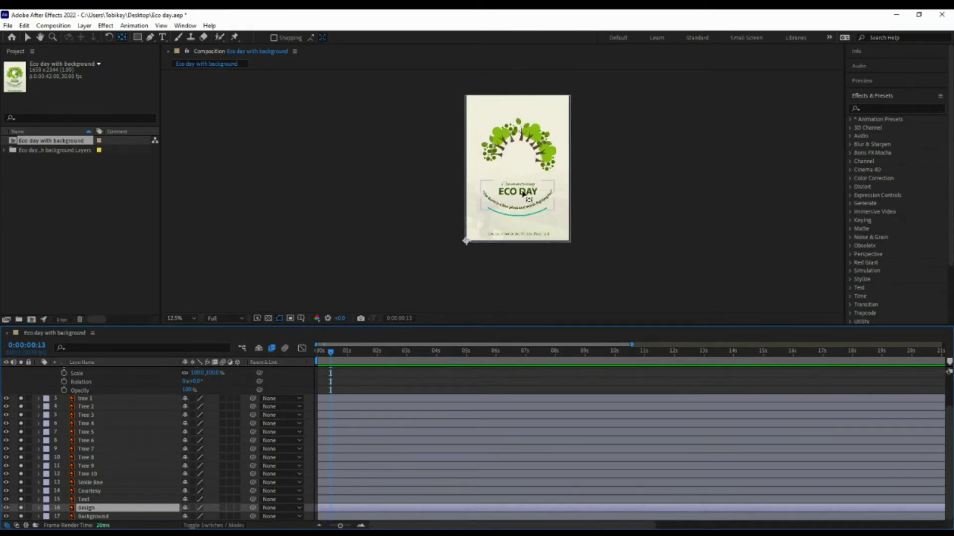
{"action": "left_click", "coordinate": [94, 517]}
{"action": "scroll", "coordinate": [520, 199], "scroll_direction": "up", "scroll_amount": 4}
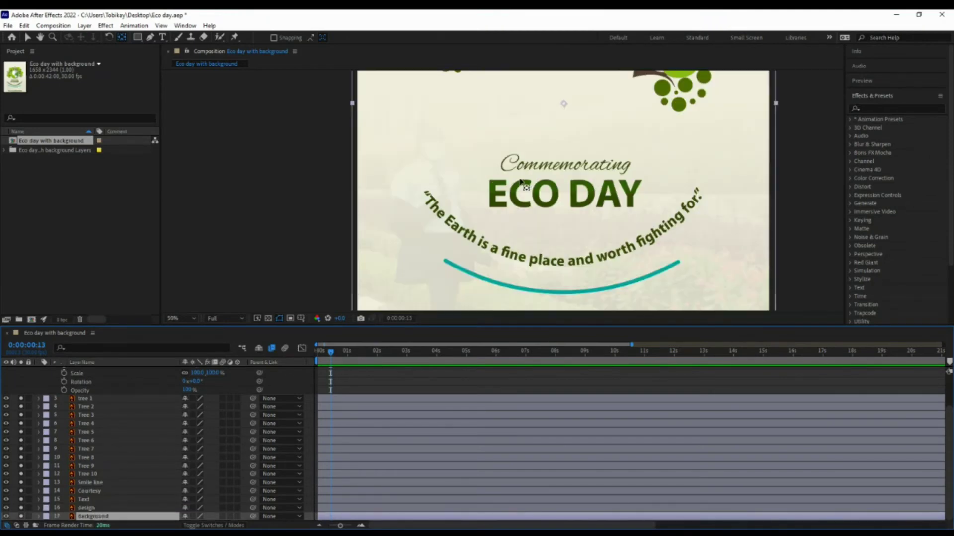
{"action": "scroll", "coordinate": [521, 183], "scroll_direction": "down", "scroll_amount": 2}
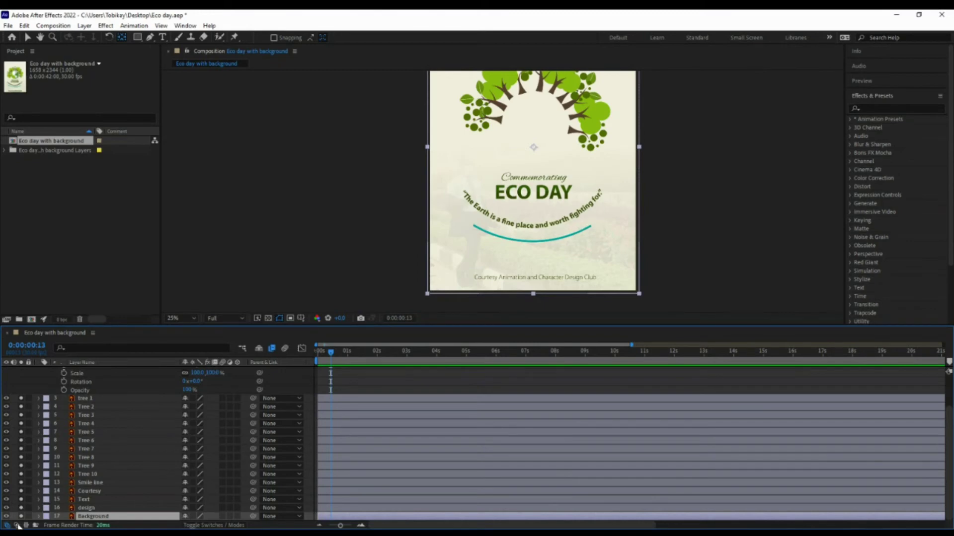
Turn off solo for the Smile line, Courtesy, Text, design and Background layers and return to the start of the composition
{"action": "left_click_drag", "start_coordinate": [23, 518], "coordinate": [22, 481]}
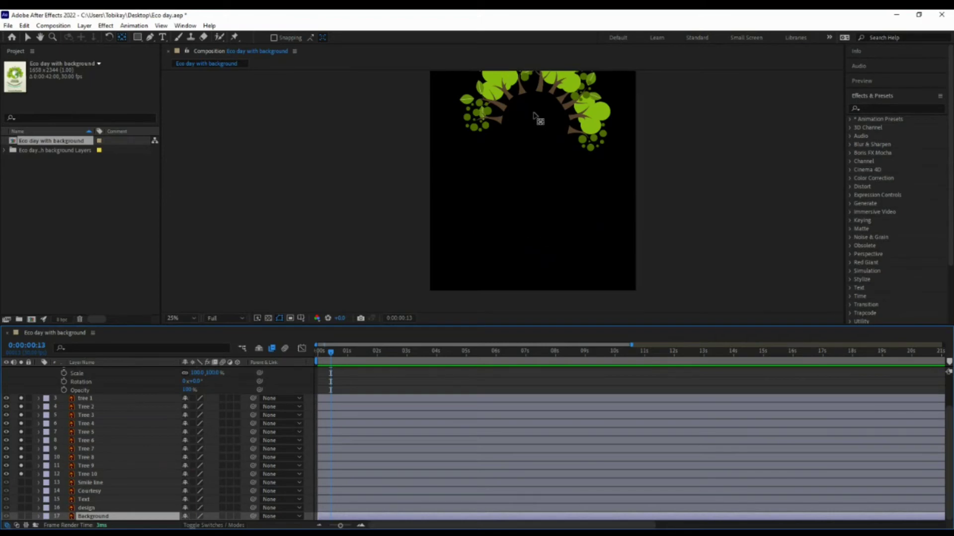
{"action": "scroll", "coordinate": [533, 115], "scroll_direction": "up", "scroll_amount": 3}
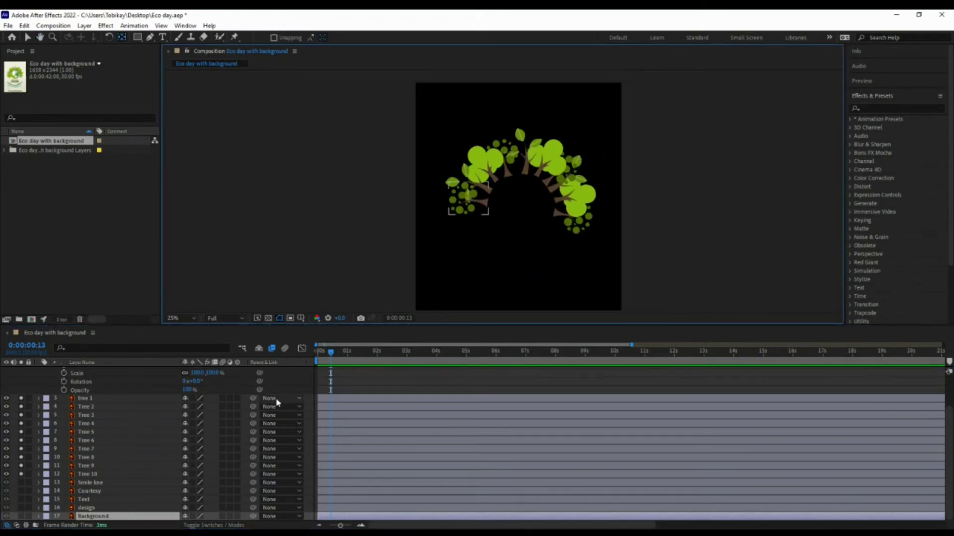
{"action": "left_click_drag", "start_coordinate": [330, 354], "coordinate": [313, 354]}
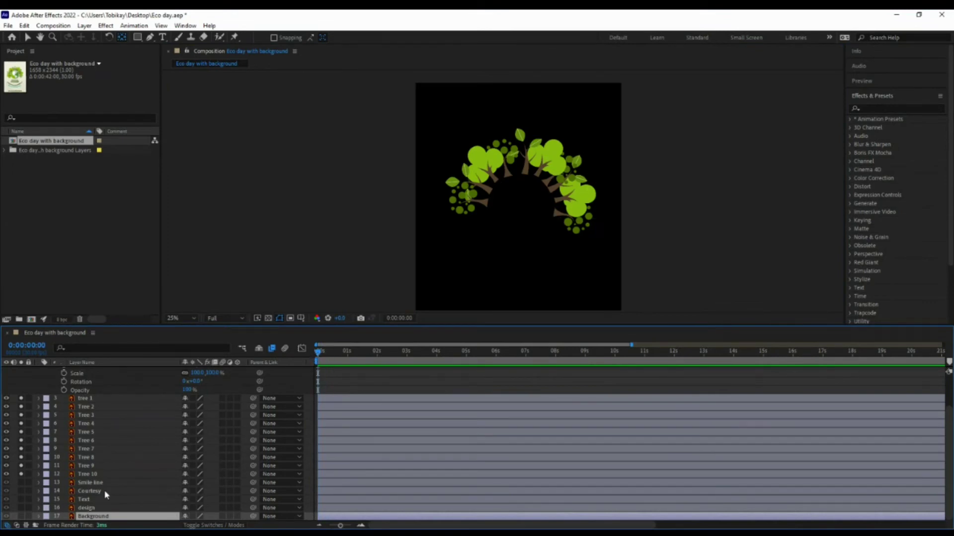
Select the Tree 10 layer and collapse the expanded transform properties above the tree 1 layer
{"action": "left_click", "coordinate": [88, 474]}
{"action": "scroll", "coordinate": [94, 437], "scroll_direction": "up", "scroll_amount": 1}
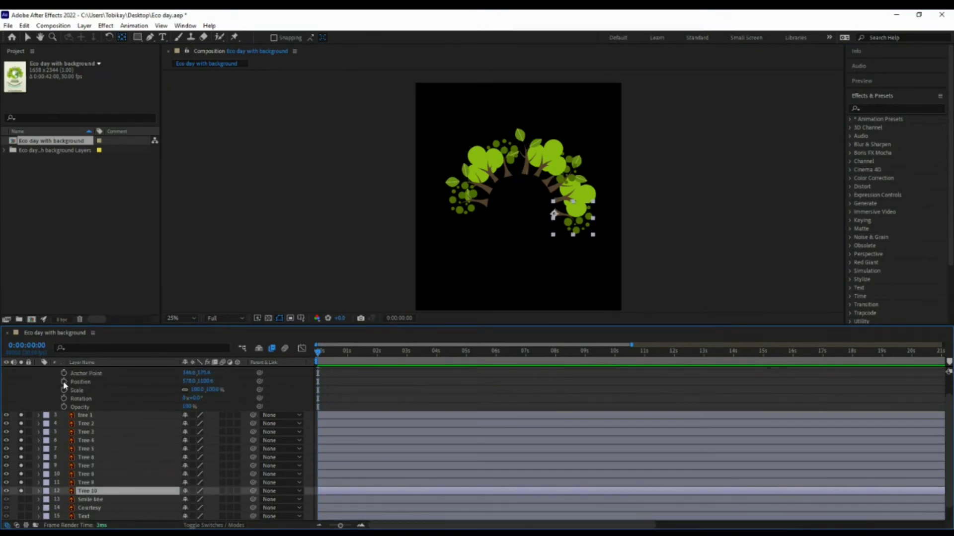
{"action": "scroll", "coordinate": [65, 386], "scroll_direction": "up", "scroll_amount": 2}
{"action": "left_click", "coordinate": [40, 386]}
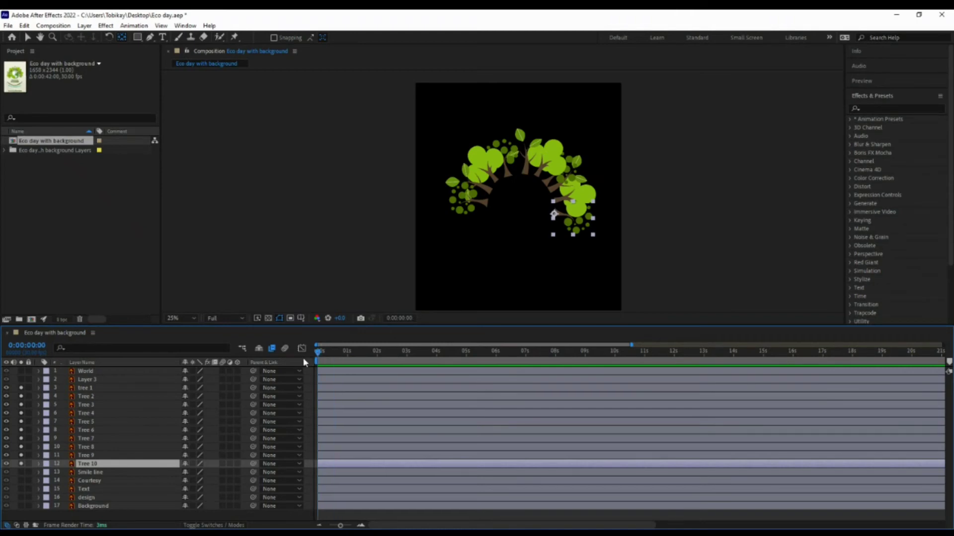
Set the current time to 0:00:00:14 and expand Tree 10's Transform properties
{"action": "left_click_drag", "start_coordinate": [329, 353], "coordinate": [335, 357]}
{"action": "left_click_drag", "start_coordinate": [335, 354], "coordinate": [331, 355]}
{"action": "left_click", "coordinate": [38, 464]}
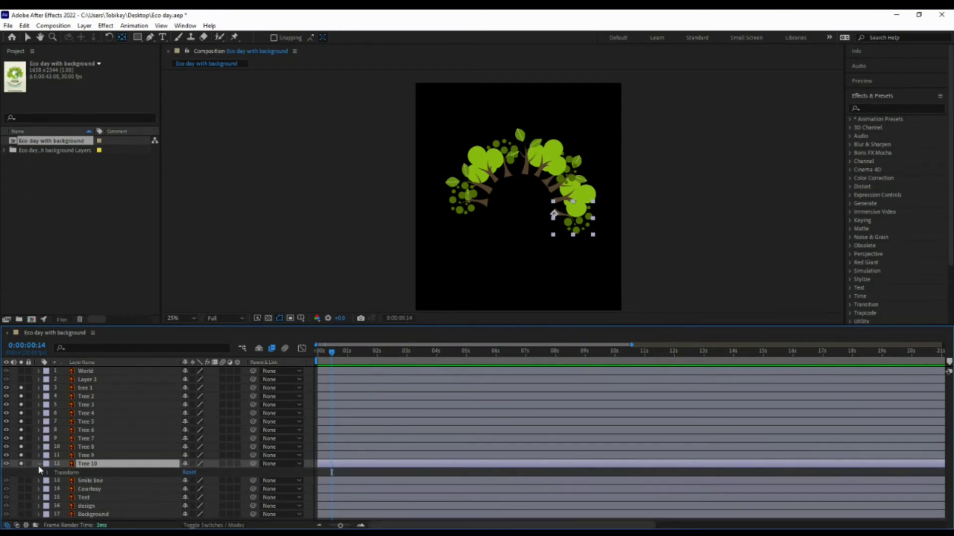
{"action": "left_click", "coordinate": [39, 465]}
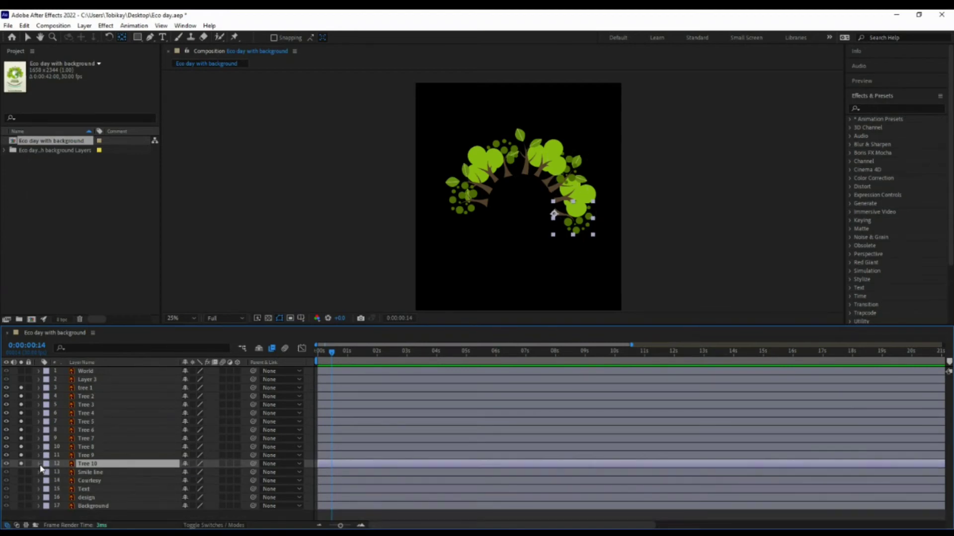
{"action": "left_click", "coordinate": [40, 465]}
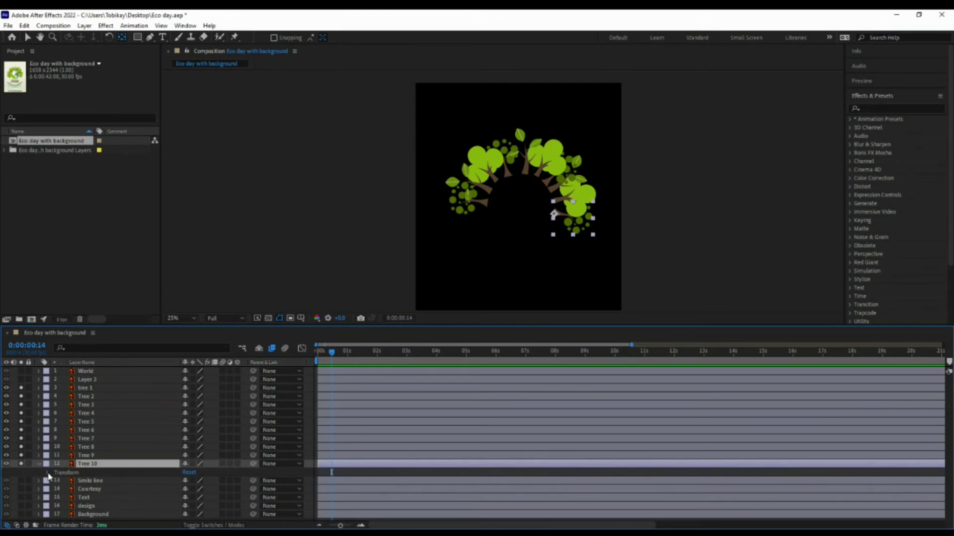
{"action": "left_click", "coordinate": [48, 472]}
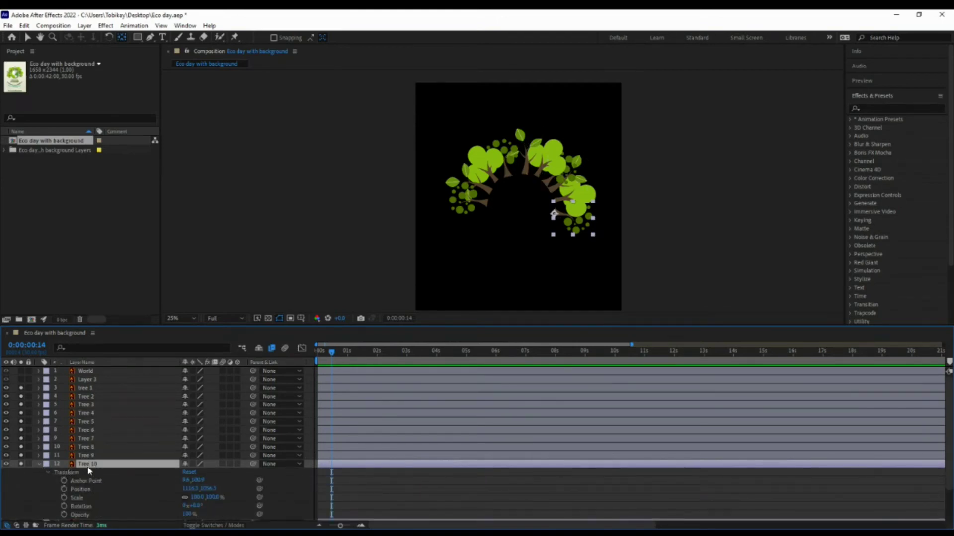
Select all ten tree layers together, from tree 1 through Tree 10
{"action": "left_click", "coordinate": [86, 456], "text": "ctrl"}
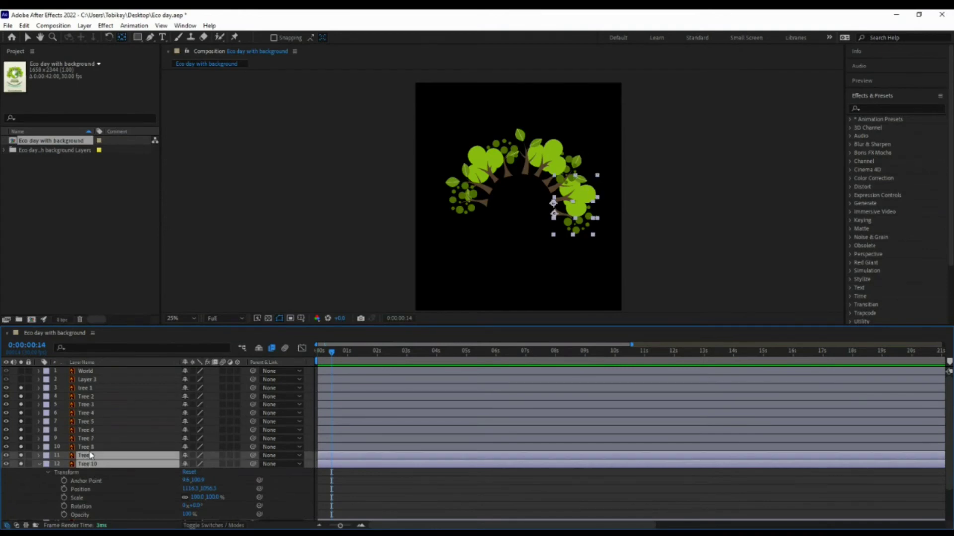
{"action": "left_click", "coordinate": [89, 447], "text": "ctrl"}
{"action": "left_click", "coordinate": [87, 438], "text": "ctrl"}
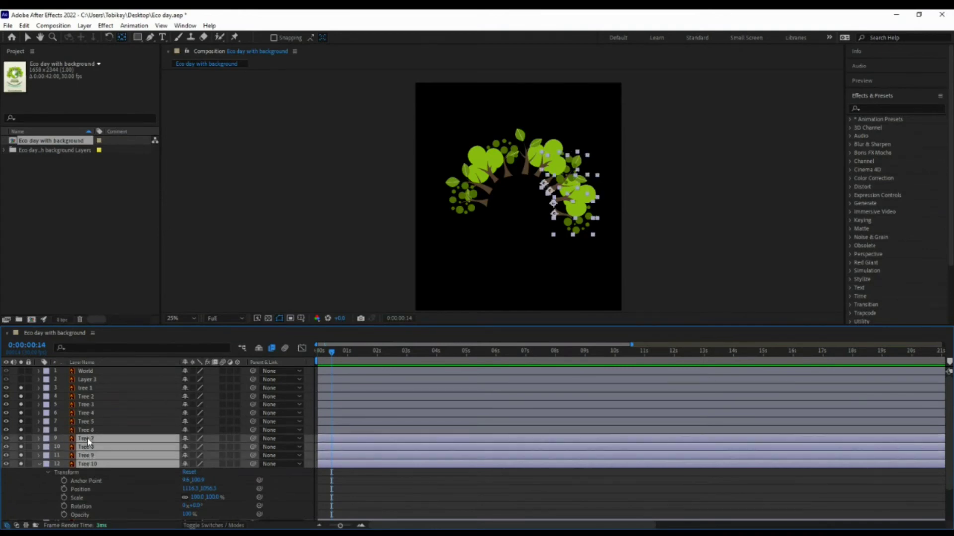
{"action": "left_click", "coordinate": [88, 389], "text": "shift"}
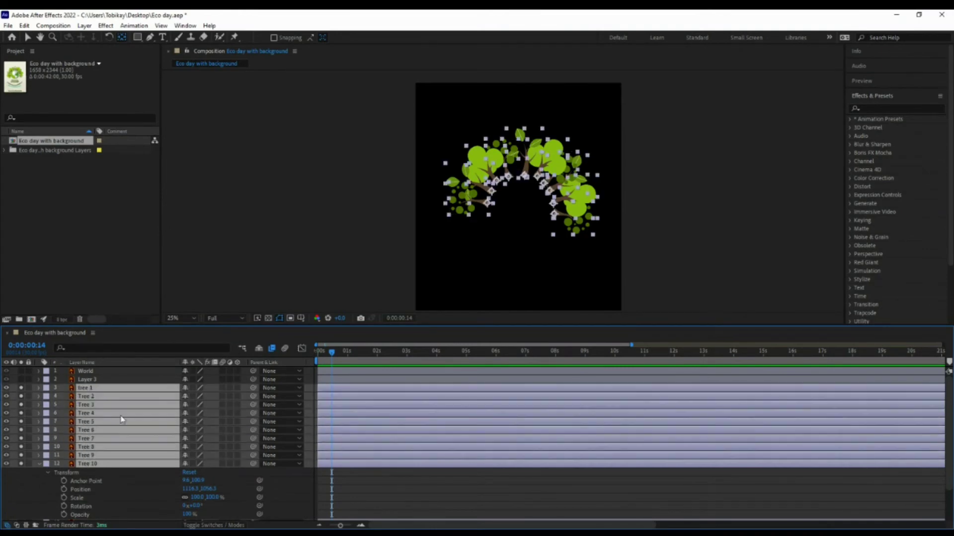
{"action": "left_click", "coordinate": [92, 389], "text": "ctrl"}
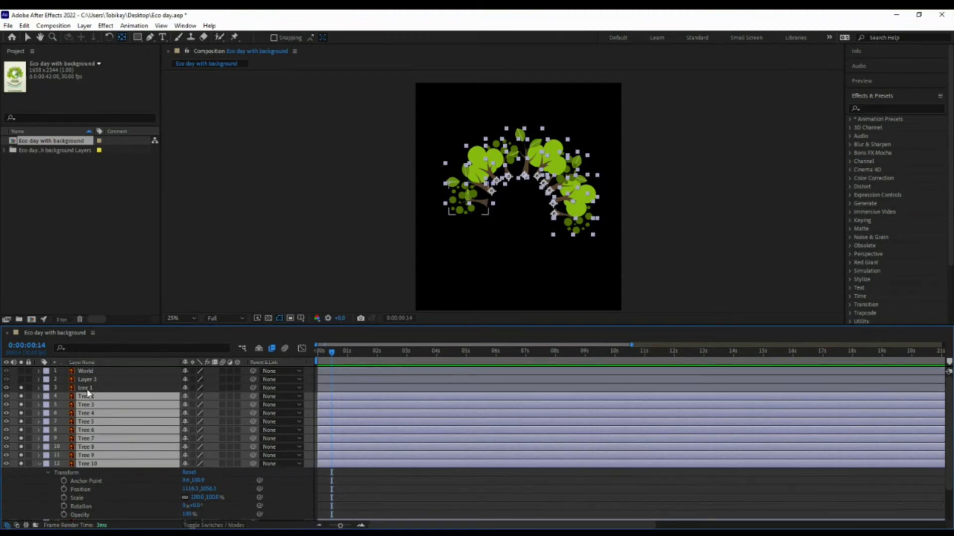
{"action": "left_click", "coordinate": [87, 389]}
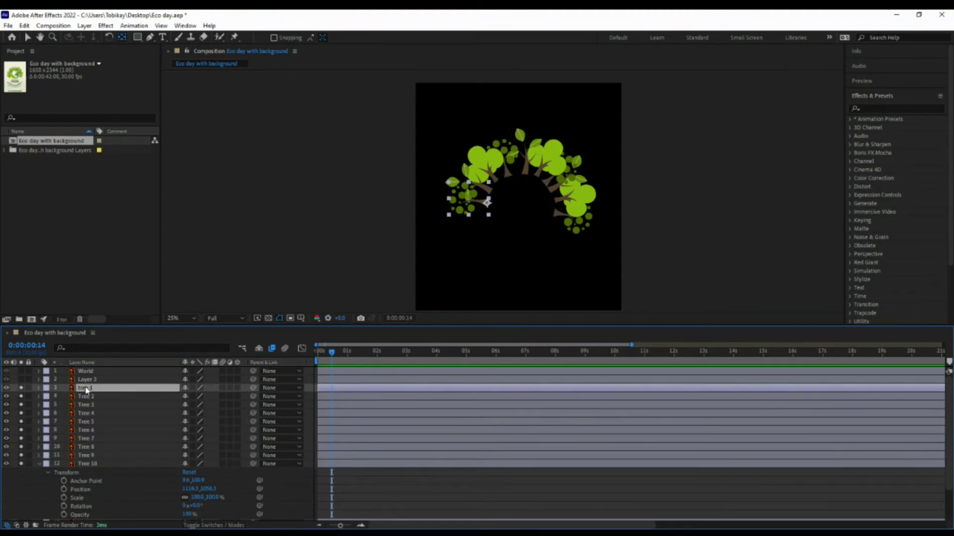
{"action": "left_click", "coordinate": [90, 465], "text": "shift"}
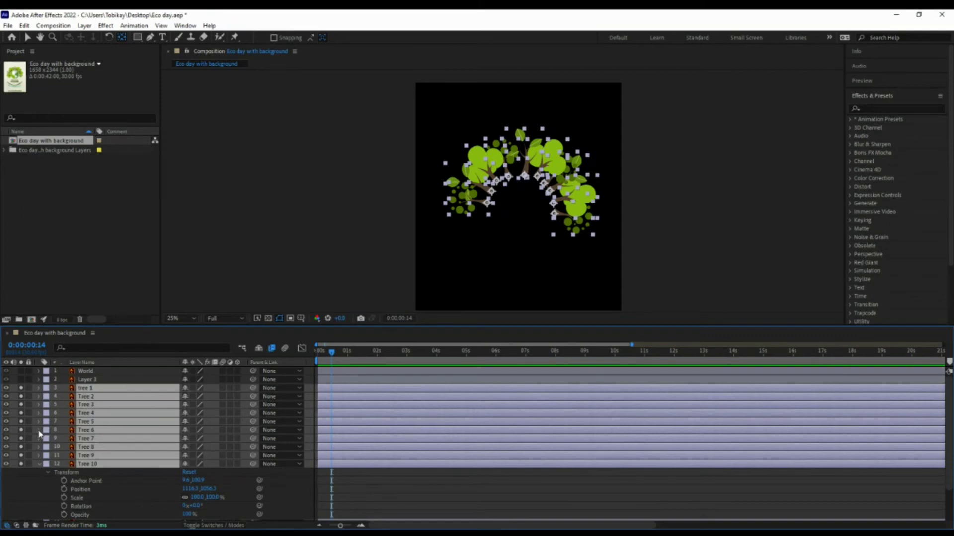
Reveal the Scale property of the selected trees and keyframe it at 0% at 0:00:00:14
{"action": "key", "text": "s"}
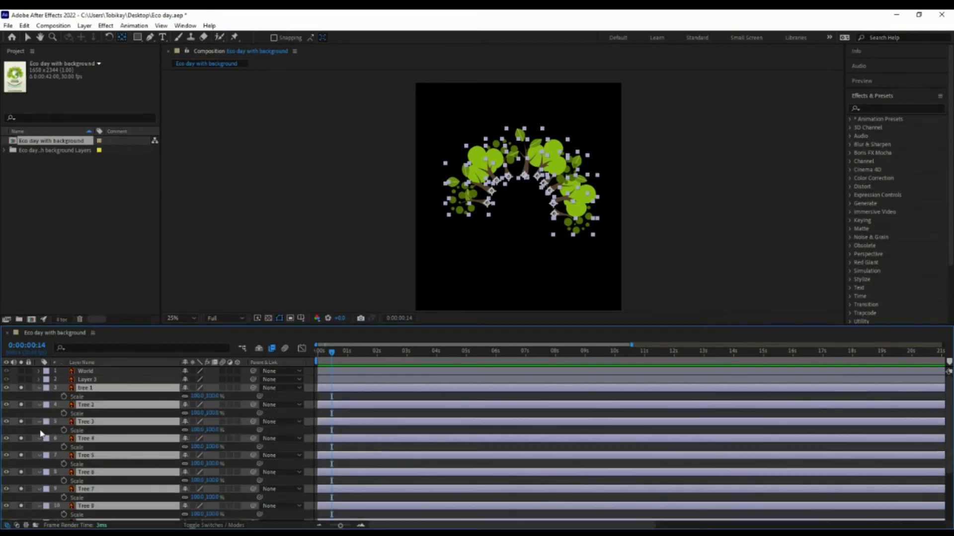
{"action": "left_click", "coordinate": [64, 414]}
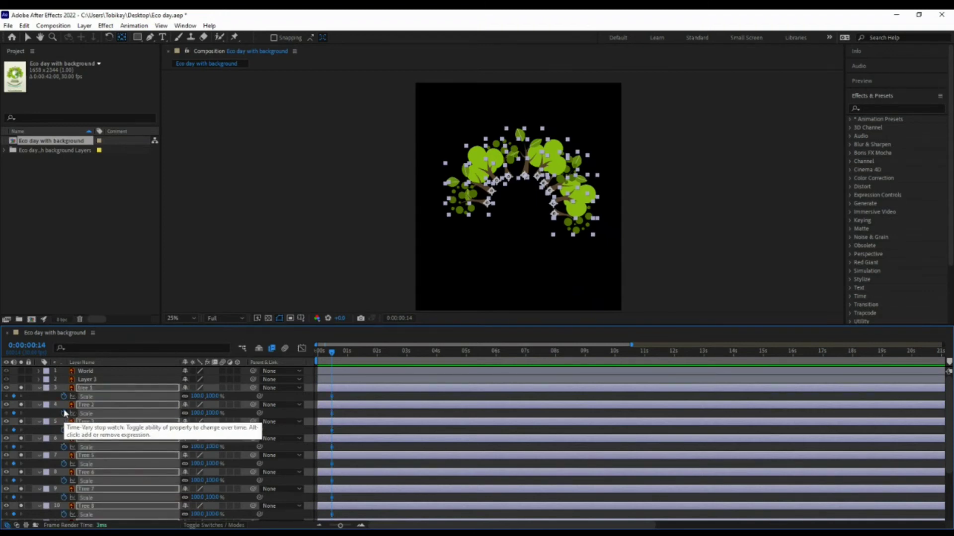
{"action": "left_click", "coordinate": [214, 414]}
{"action": "type", "text": "0"}
{"action": "key", "text": "Return"}
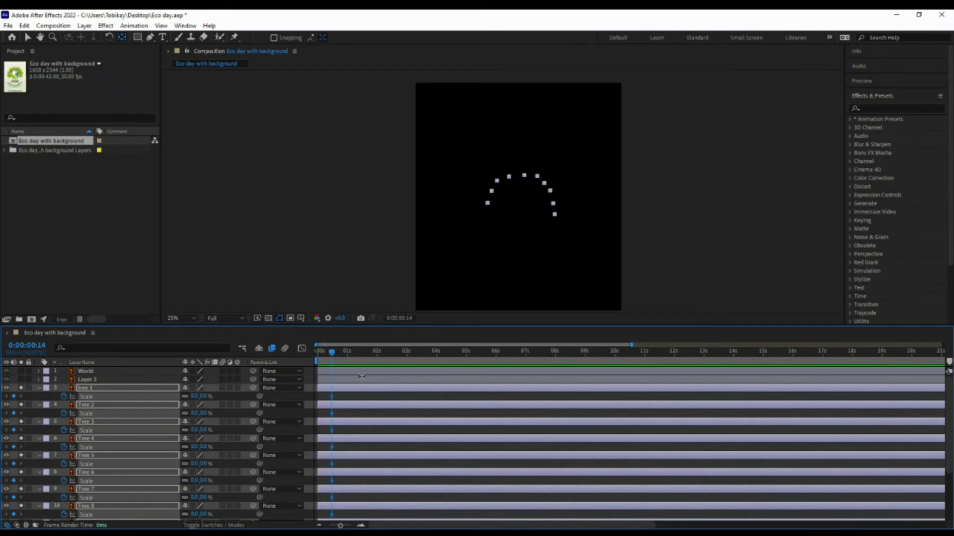
Add a second Scale keyframe of 100% to all ten trees at 0:00:01:00
{"action": "left_click", "coordinate": [348, 354]}
{"action": "left_click", "coordinate": [203, 413]}
{"action": "type", "text": "100"}
{"action": "key", "text": "Return"}
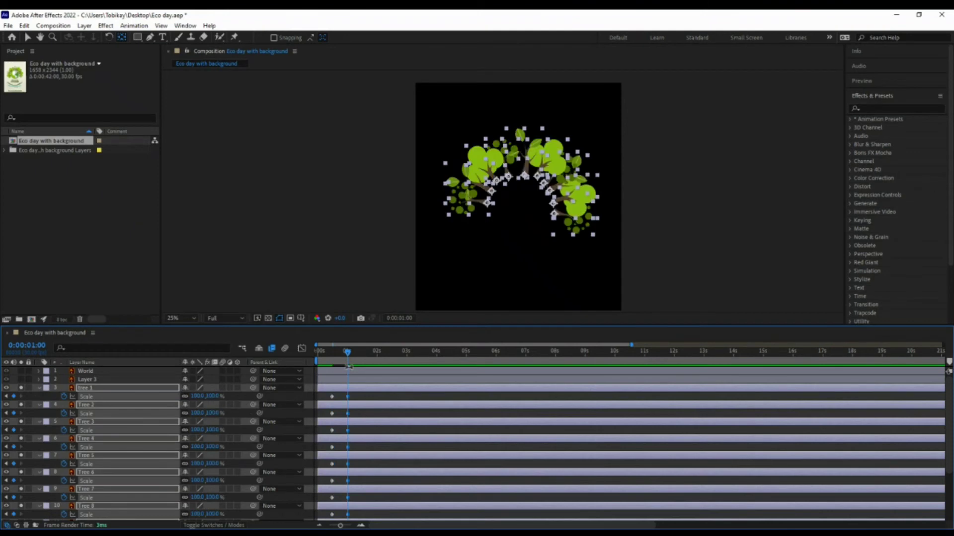
Add an overshoot Scale keyframe of 120% to all the trees at 0:00:00:26 and return to the Selection tool
{"action": "left_click", "coordinate": [344, 353]}
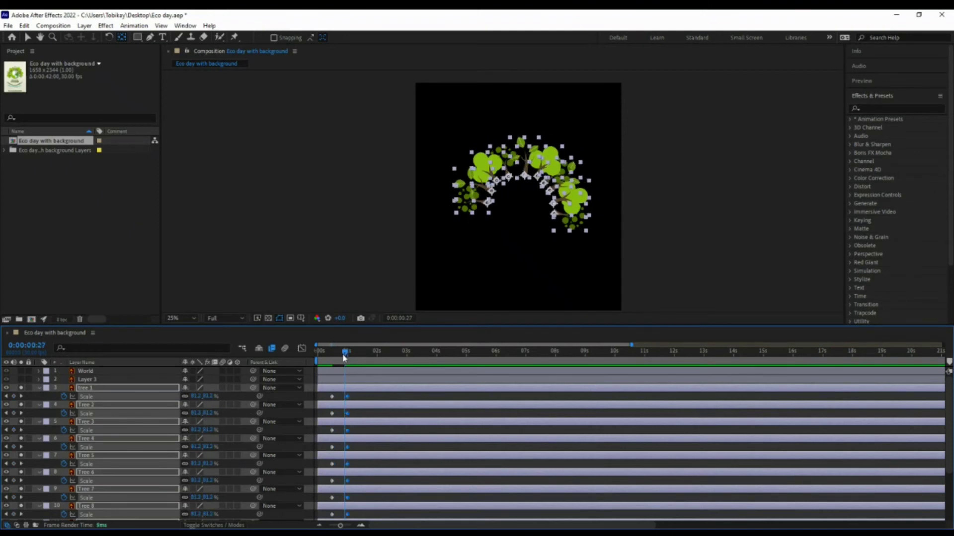
{"action": "left_click", "coordinate": [342, 354]}
{"action": "left_click", "coordinate": [211, 396]}
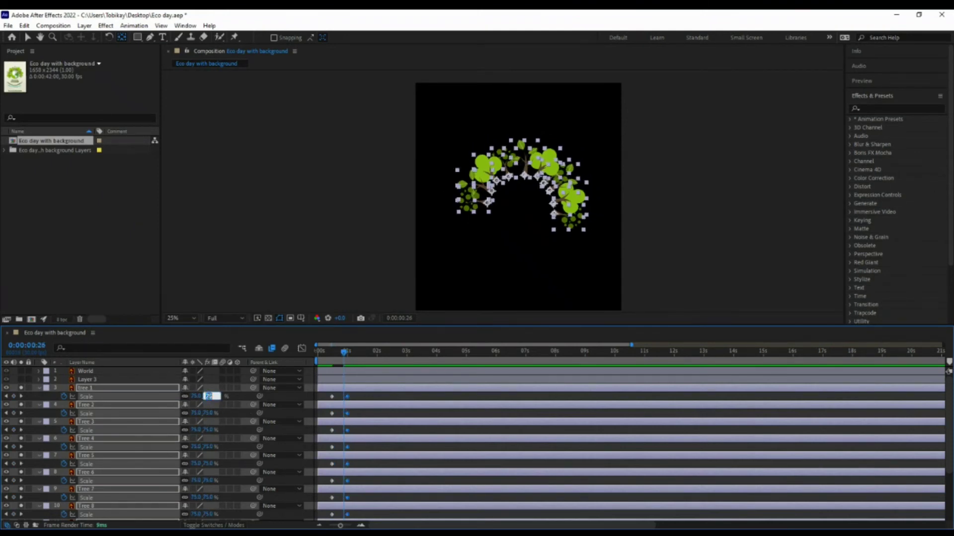
{"action": "type", "text": "120"}
{"action": "key", "text": "Return"}
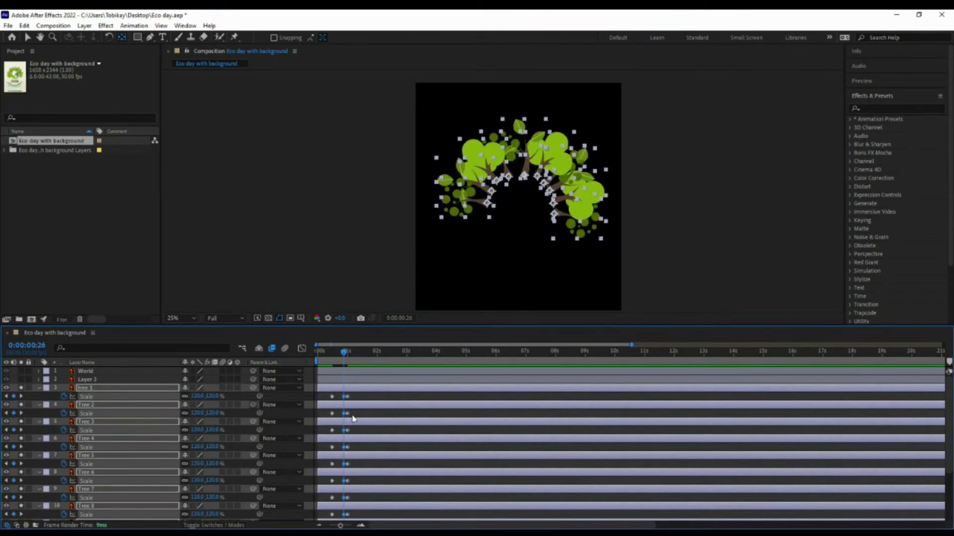
{"action": "key", "text": "v"}
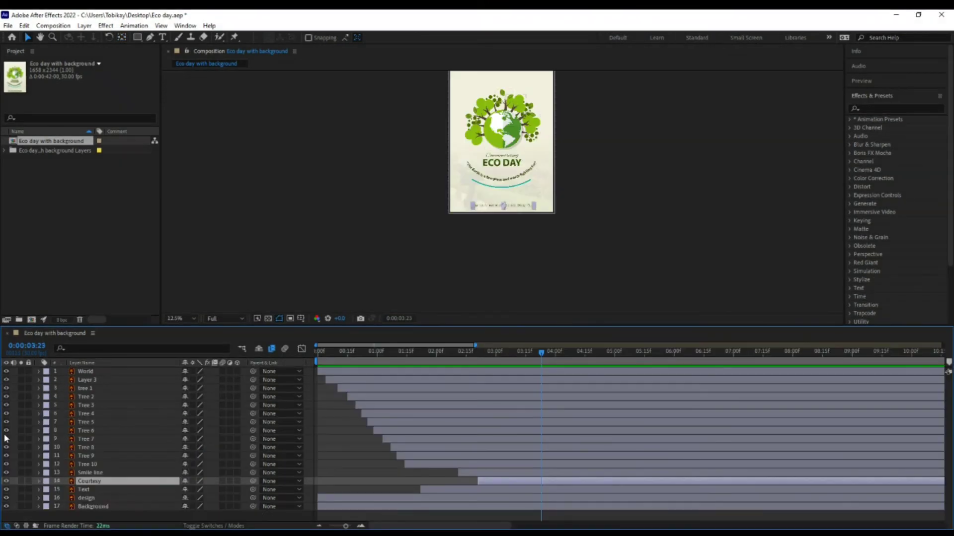
Hide and restore the Tree 6 layer, and solo and unsolo the World layer to compare both switches
{"action": "left_click", "coordinate": [6, 431]}
{"action": "left_click", "coordinate": [7, 431]}
{"action": "left_click", "coordinate": [21, 371]}
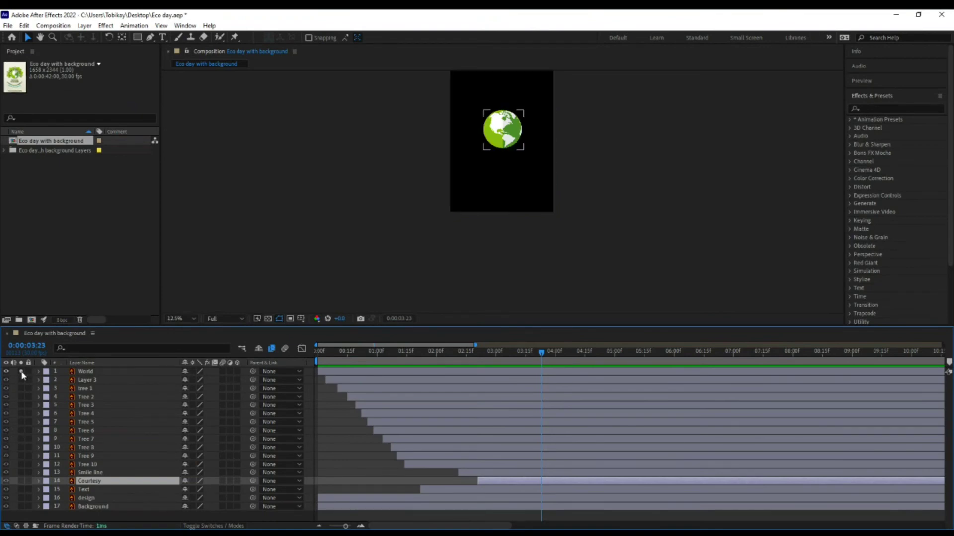
{"action": "left_click", "coordinate": [21, 372]}
{"action": "left_click", "coordinate": [21, 371]}
{"action": "left_click", "coordinate": [21, 372]}
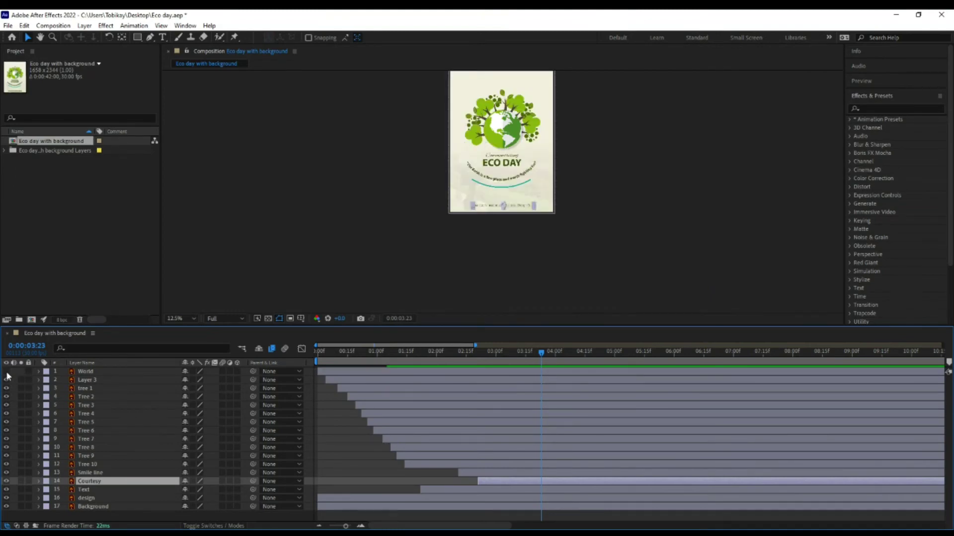
Toggle the visibility of the World and Layer 3 layers off and back on to check their effect on the poster
{"action": "left_click", "coordinate": [6, 379]}
{"action": "left_click", "coordinate": [6, 379]}
{"action": "left_click", "coordinate": [6, 379]}
{"action": "left_click", "coordinate": [6, 372]}
{"action": "left_click", "coordinate": [7, 380]}
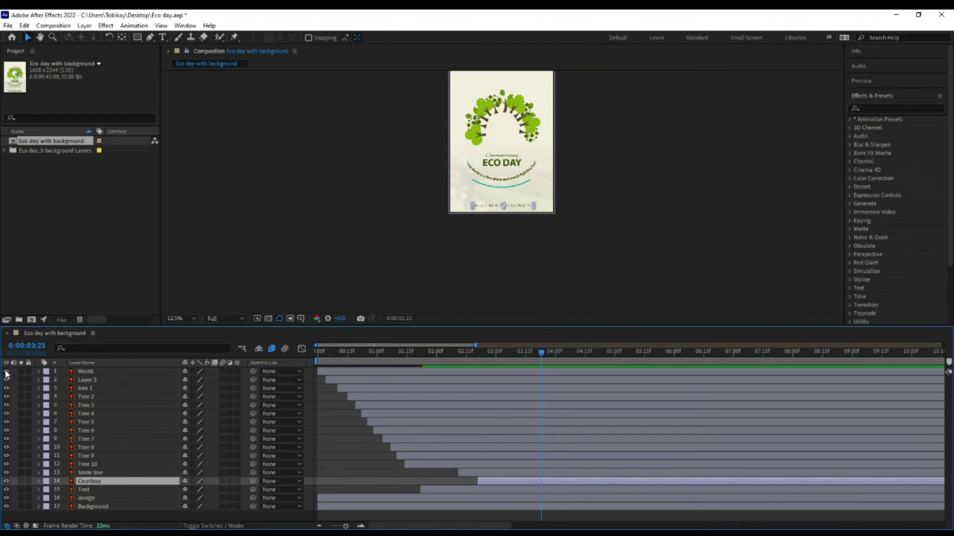
{"action": "left_click", "coordinate": [6, 379]}
{"action": "left_click", "coordinate": [6, 371]}
{"action": "left_click", "coordinate": [6, 371]}
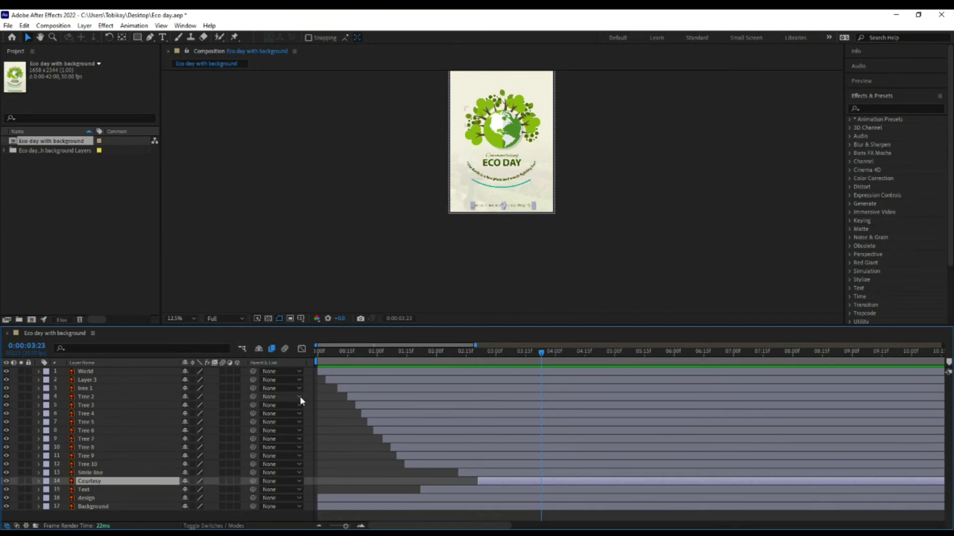
Examine the poster's globe and lower text up close, and hide and restore the Tree 7 layer
{"action": "scroll", "coordinate": [554, 175], "scroll_direction": "down", "scroll_amount": 1}
{"action": "scroll", "coordinate": [546, 169], "scroll_direction": "up", "scroll_amount": 5}
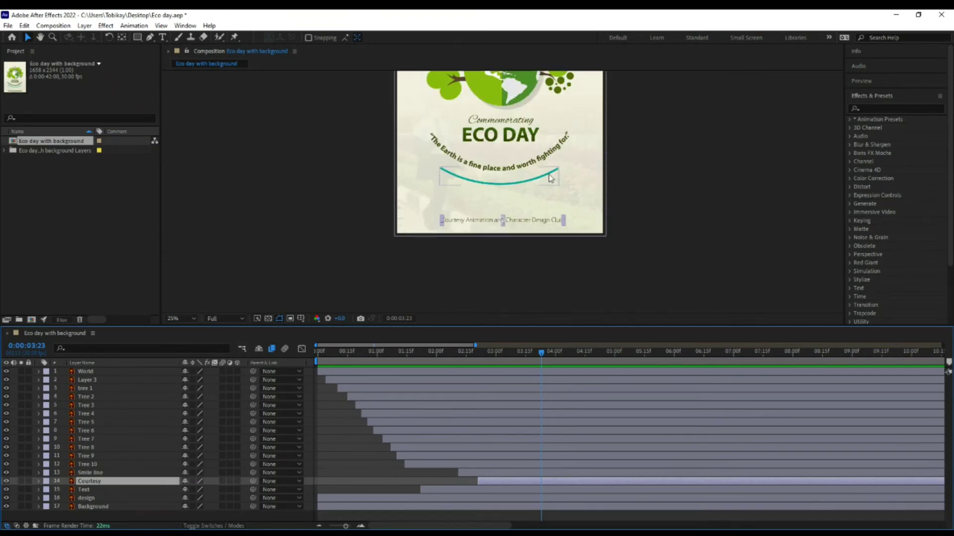
{"action": "scroll", "coordinate": [519, 151], "scroll_direction": "down", "scroll_amount": 2}
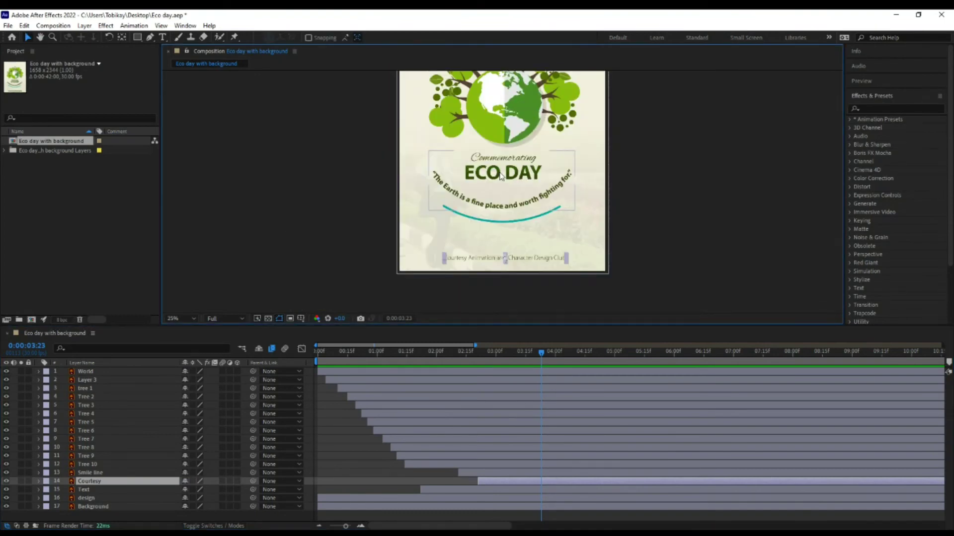
{"action": "scroll", "coordinate": [500, 177], "scroll_direction": "down", "scroll_amount": 1}
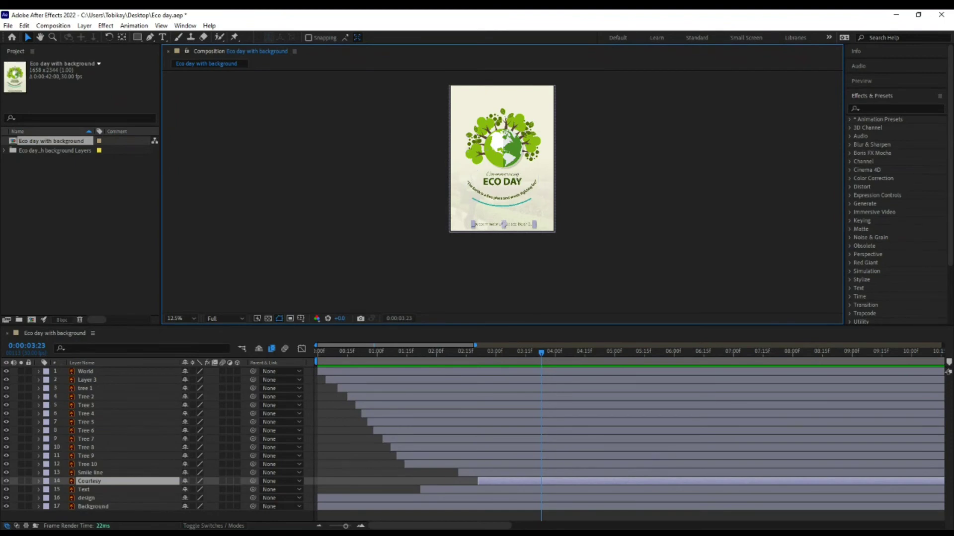
{"action": "left_click", "coordinate": [6, 439]}
{"action": "left_click", "coordinate": [6, 439]}
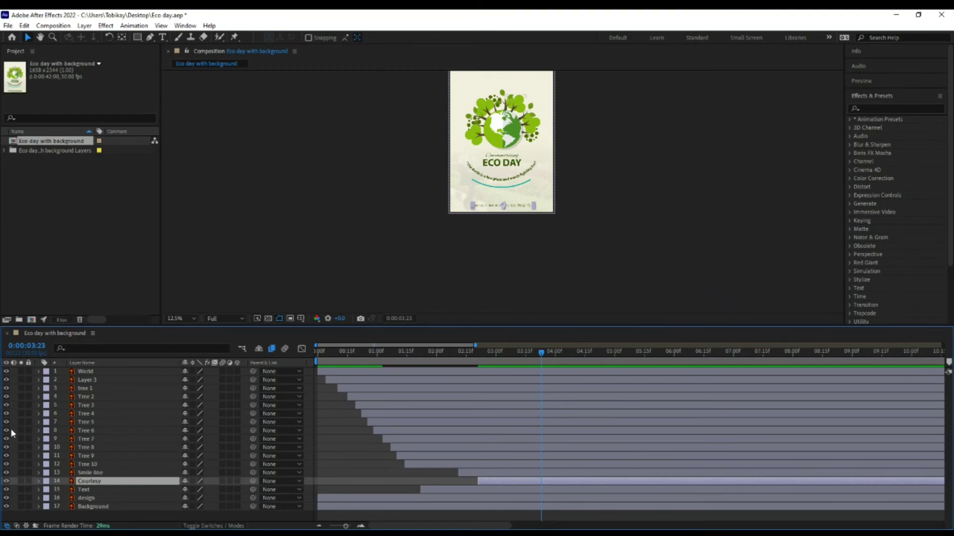
Solo the World layer on its own and turn its solo off again
{"action": "left_click", "coordinate": [21, 371]}
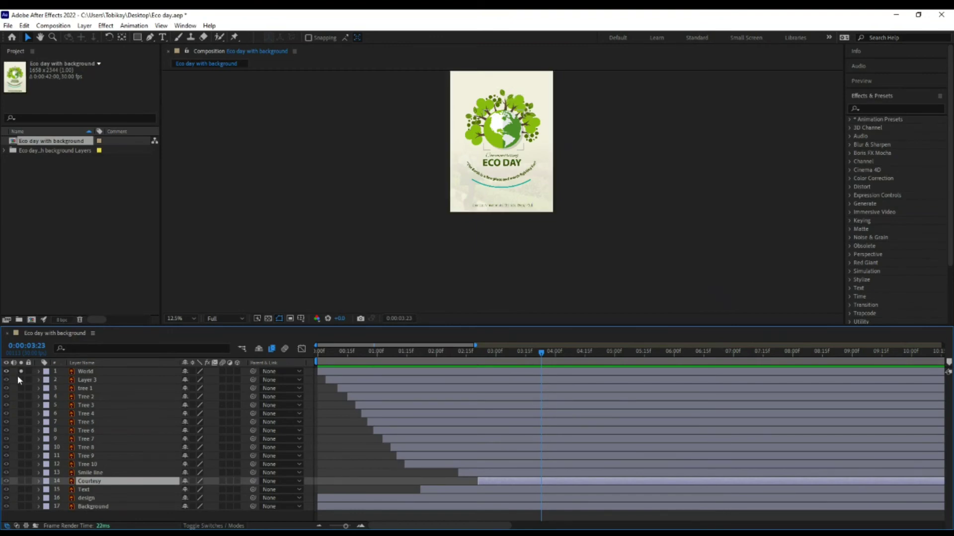
{"action": "left_click", "coordinate": [21, 371]}
{"action": "left_click", "coordinate": [21, 371]}
{"action": "left_click", "coordinate": [20, 371]}
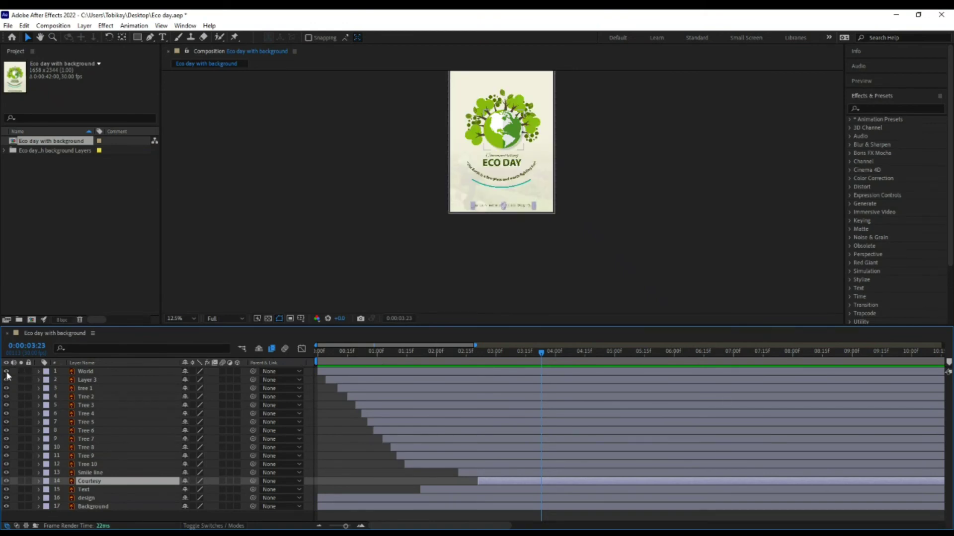
Hide and show the World layer repeatedly to compare the poster with and without the globe
{"action": "left_click", "coordinate": [6, 372]}
{"action": "left_click", "coordinate": [6, 372]}
{"action": "left_click", "coordinate": [6, 372]}
{"action": "left_click", "coordinate": [6, 372]}
{"action": "left_click", "coordinate": [6, 372]}
{"action": "left_click", "coordinate": [6, 372]}
{"action": "left_click", "coordinate": [6, 372]}
Inspect the ECO DAY heading, the curved quote and the line below it up close
{"action": "scroll", "coordinate": [552, 177], "scroll_direction": "down", "scroll_amount": 1}
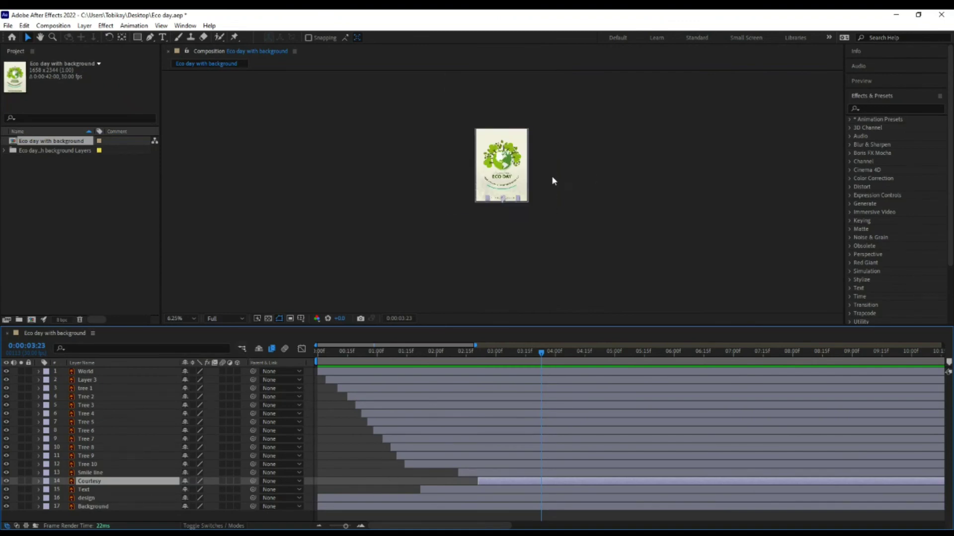
{"action": "scroll", "coordinate": [549, 175], "scroll_direction": "up", "scroll_amount": 5}
{"action": "scroll", "coordinate": [518, 154], "scroll_direction": "down", "scroll_amount": 2}
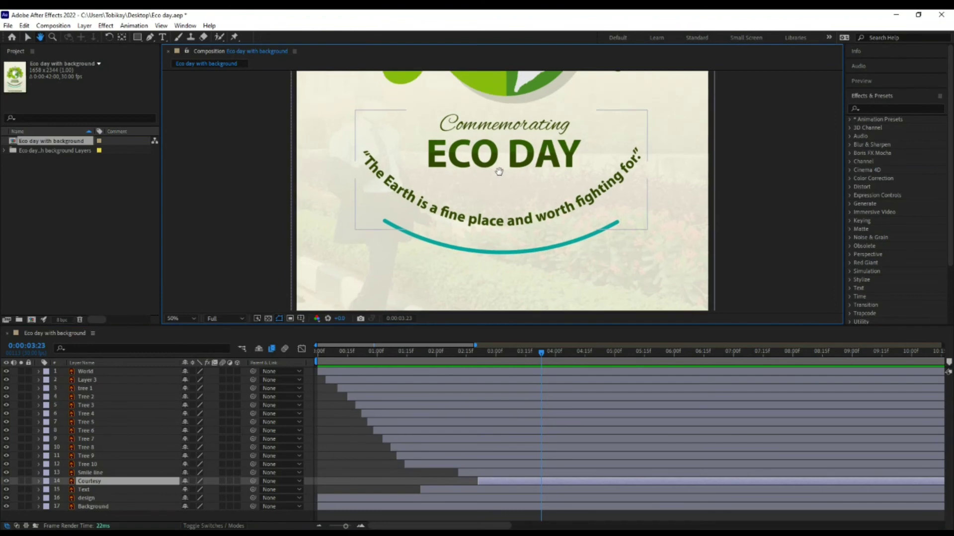
Show the composition's full duration in the timeline and shorten the work area so it ends at about 8 seconds
{"action": "scroll", "coordinate": [501, 176], "scroll_direction": "down", "scroll_amount": 2}
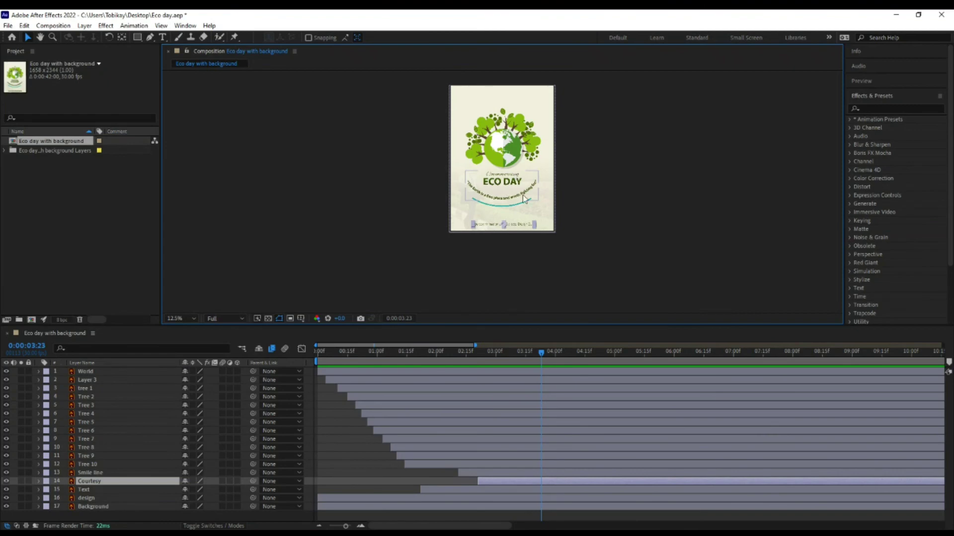
{"action": "key", "text": ";"}
{"action": "left_click", "coordinate": [380, 355]}
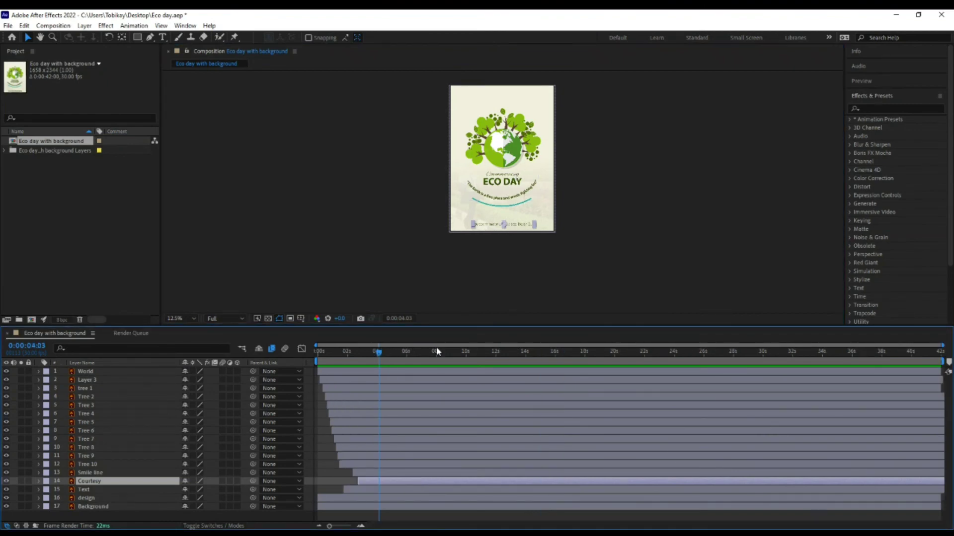
{"action": "left_click_drag", "start_coordinate": [383, 356], "coordinate": [438, 359]}
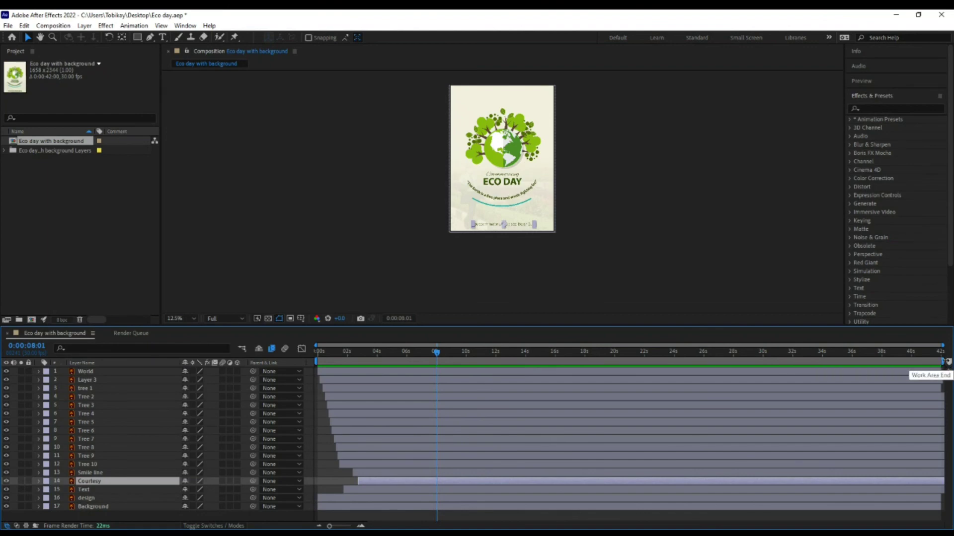
{"action": "left_click_drag", "start_coordinate": [947, 361], "coordinate": [442, 361]}
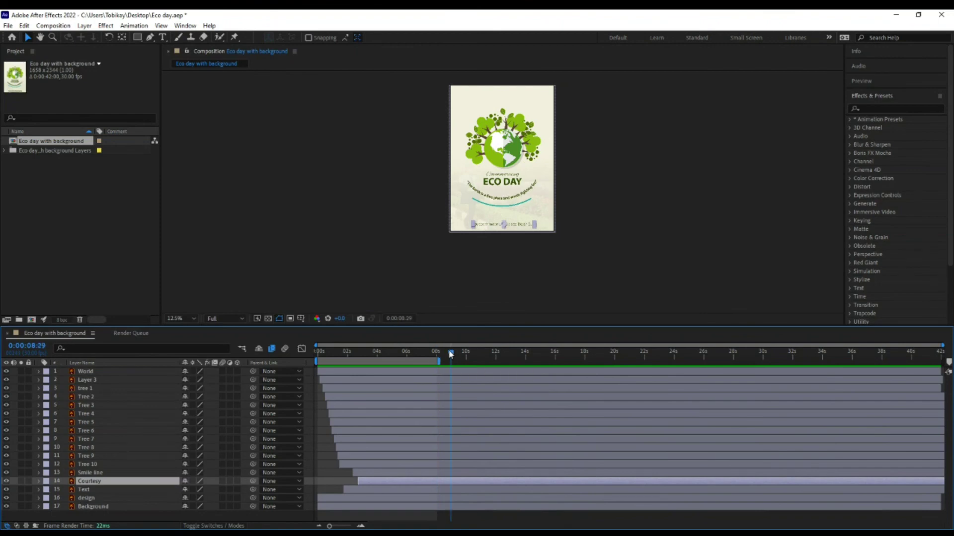
Set the end of the work area to 0:00:06:01, so only the first six seconds are covered
{"action": "key", "text": "n"}
{"action": "left_click_drag", "start_coordinate": [450, 355], "coordinate": [436, 354]}
{"action": "left_click", "coordinate": [407, 357]}
{"action": "key", "text": "n"}
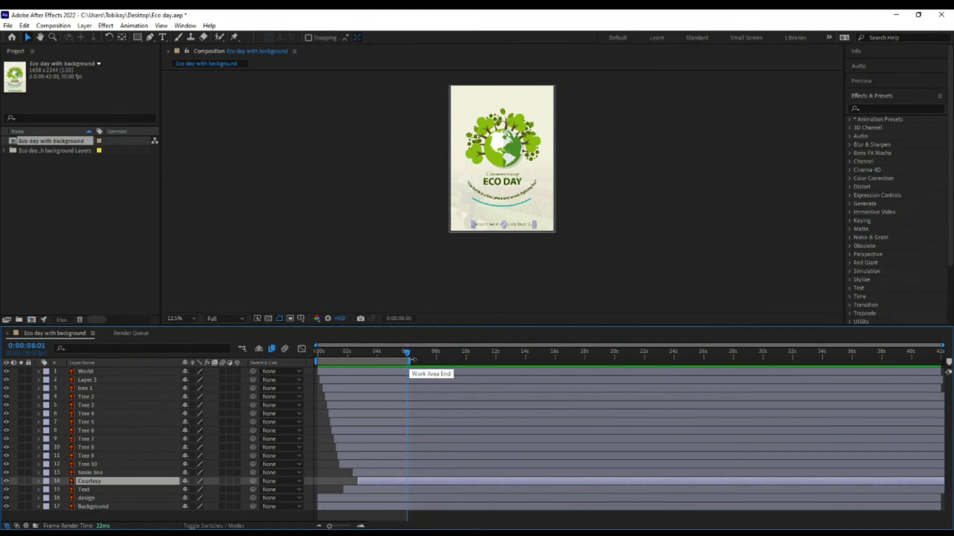
{"action": "left_click_drag", "start_coordinate": [411, 359], "coordinate": [941, 359]}
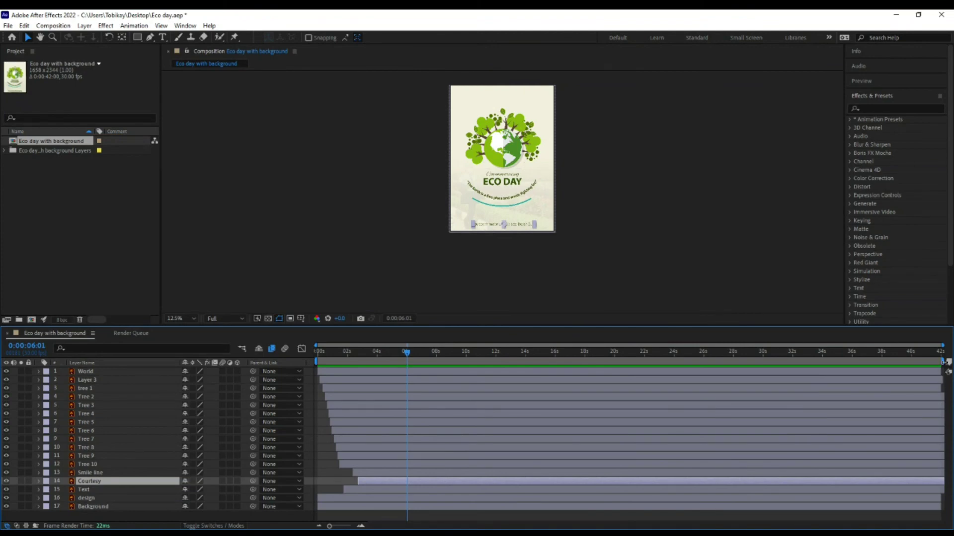
{"action": "left_click_drag", "start_coordinate": [728, 362], "coordinate": [410, 364]}
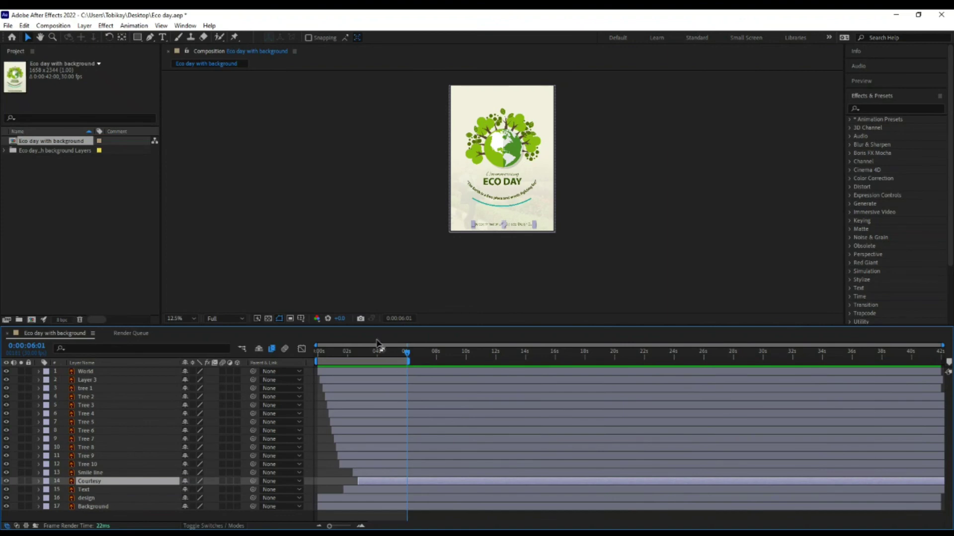
Add the composition to the render queue and delete the older queued item that outputs Eco day with background.mov
{"action": "left_click", "coordinate": [50, 27]}
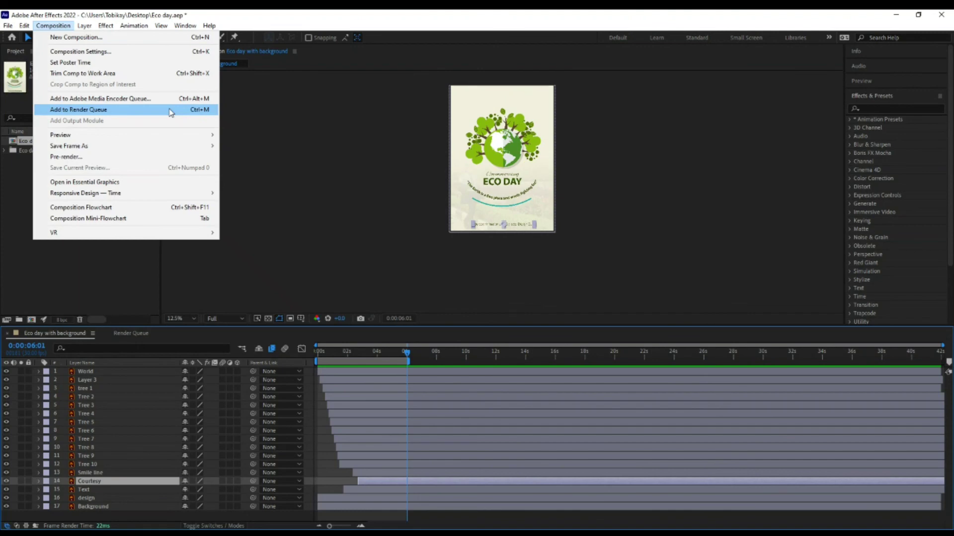
{"action": "left_click", "coordinate": [123, 110]}
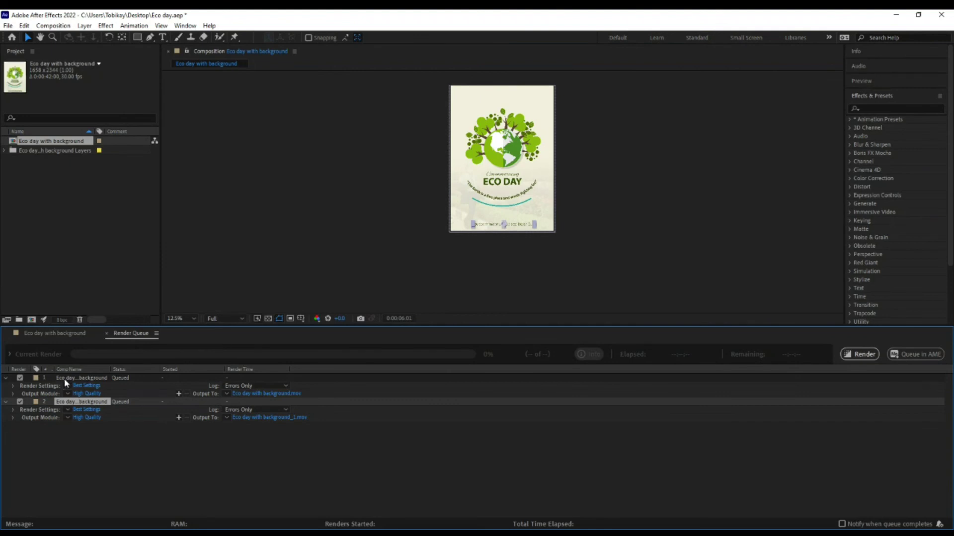
{"action": "left_click", "coordinate": [66, 380]}
{"action": "key", "text": "Delete"}
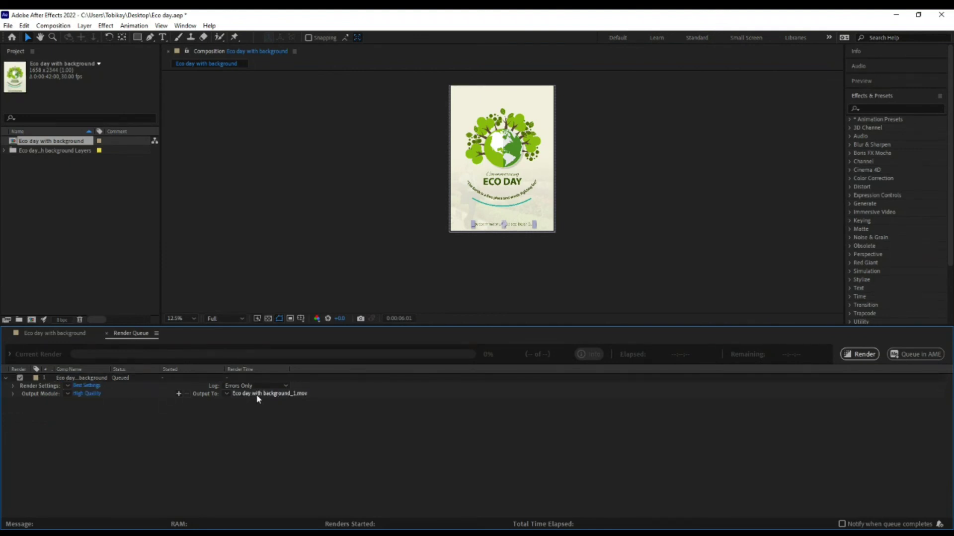
Set the output movie to save on the Desktop as Eco day with background_1.mov and start the render
{"action": "left_click", "coordinate": [274, 394]}
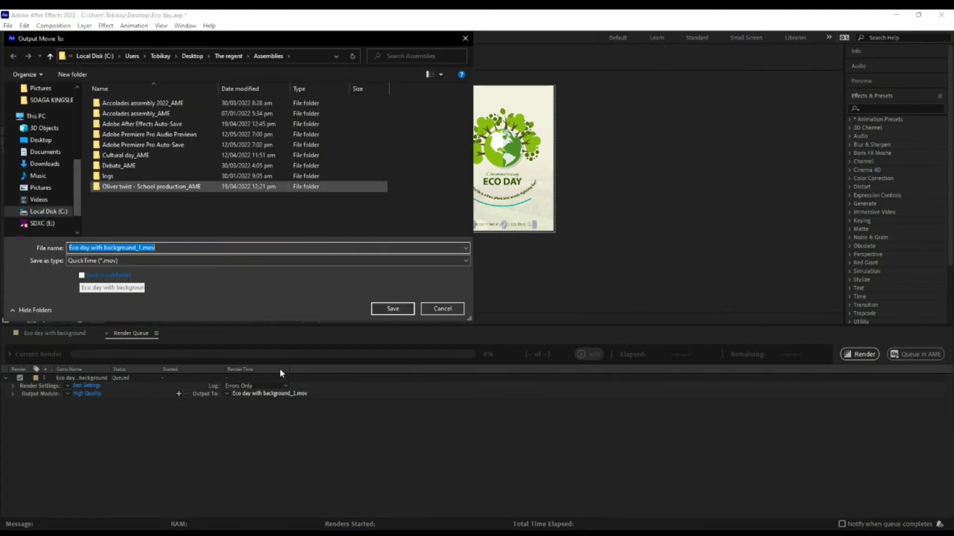
{"action": "left_click", "coordinate": [40, 140]}
{"action": "left_click", "coordinate": [45, 152]}
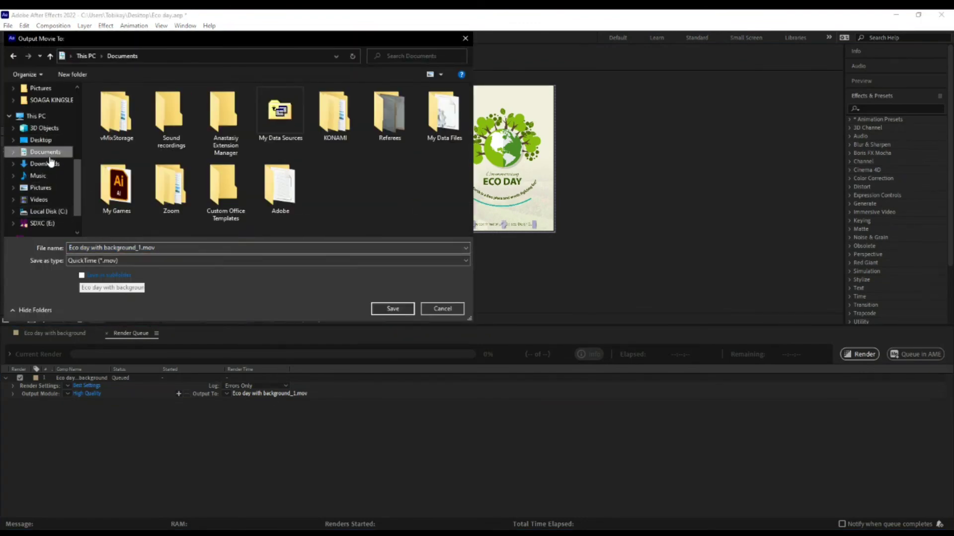
{"action": "left_click", "coordinate": [40, 140]}
{"action": "left_click", "coordinate": [39, 165]}
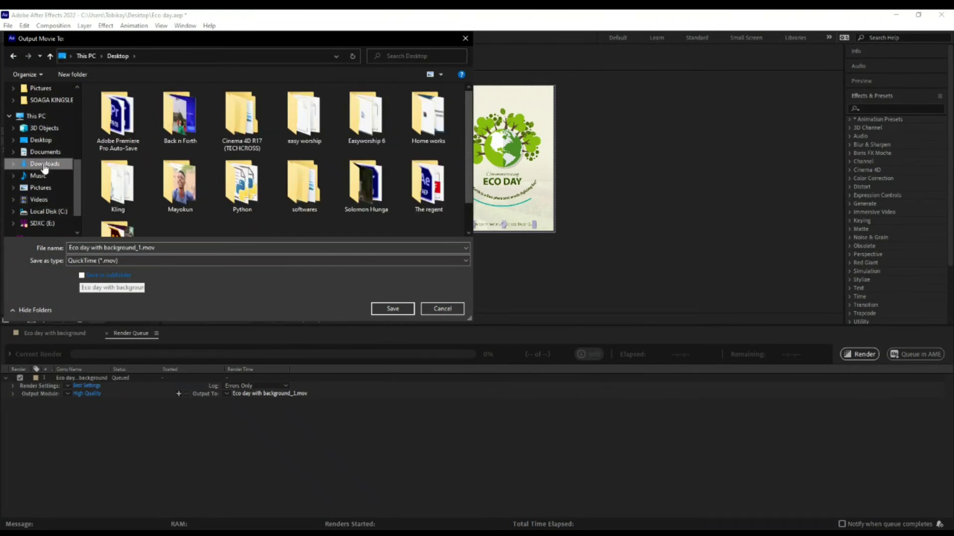
{"action": "left_click", "coordinate": [40, 141]}
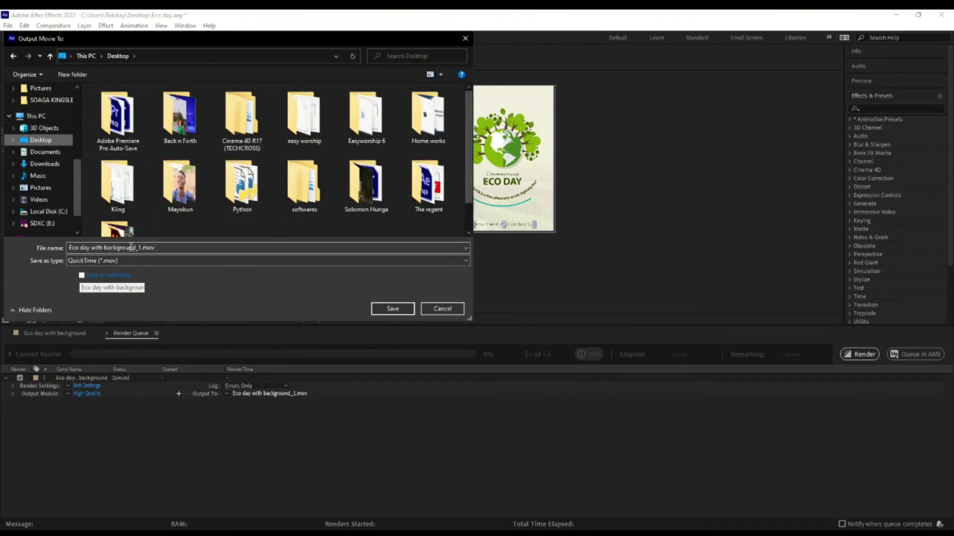
{"action": "left_click", "coordinate": [161, 248]}
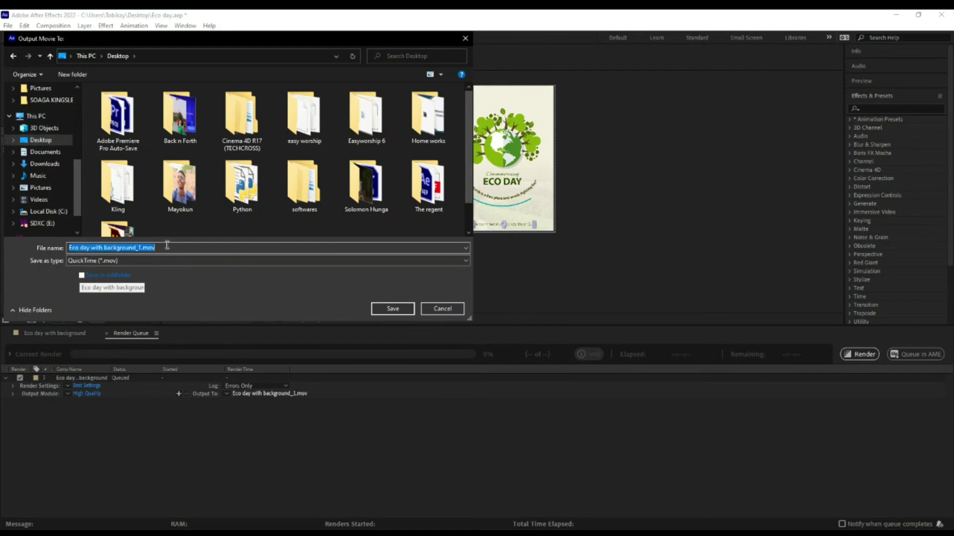
{"action": "left_click", "coordinate": [392, 308]}
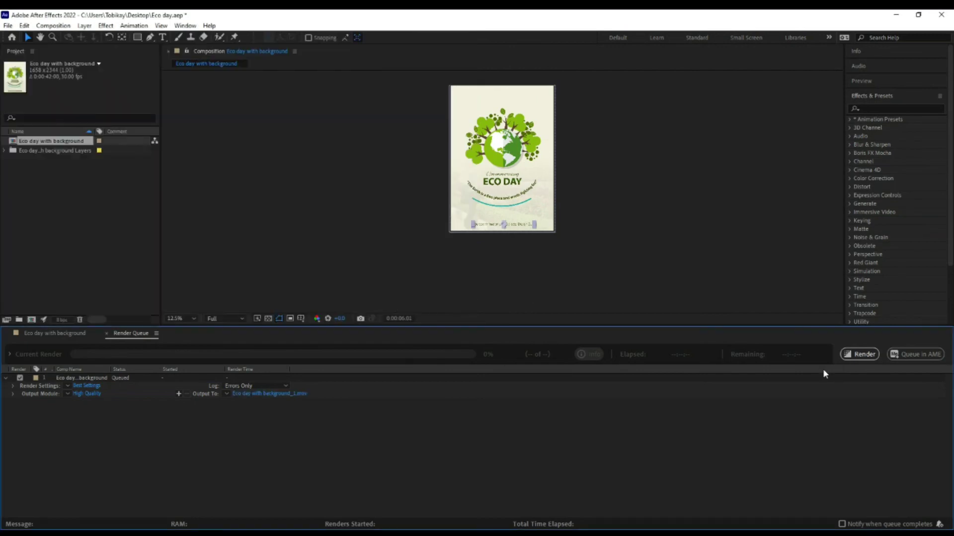
{"action": "left_click", "coordinate": [866, 361]}
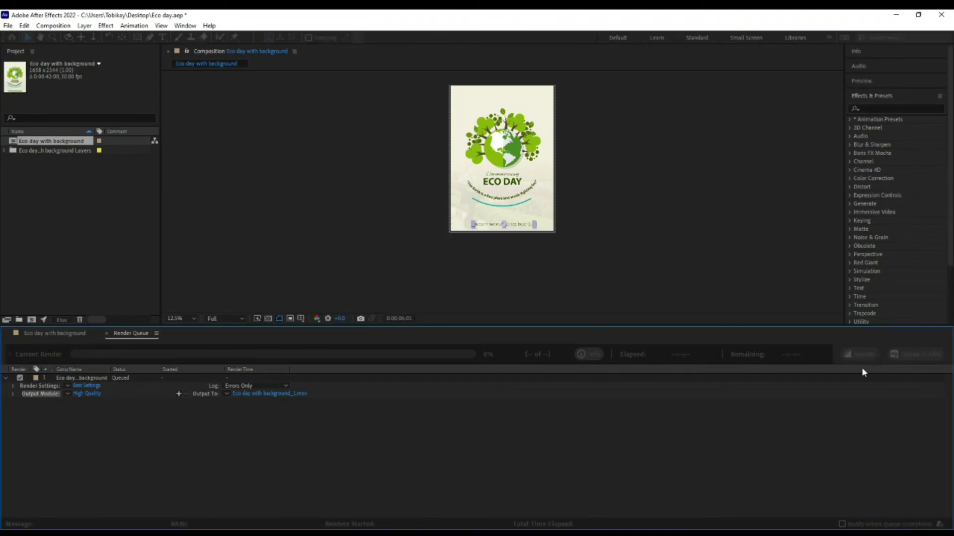